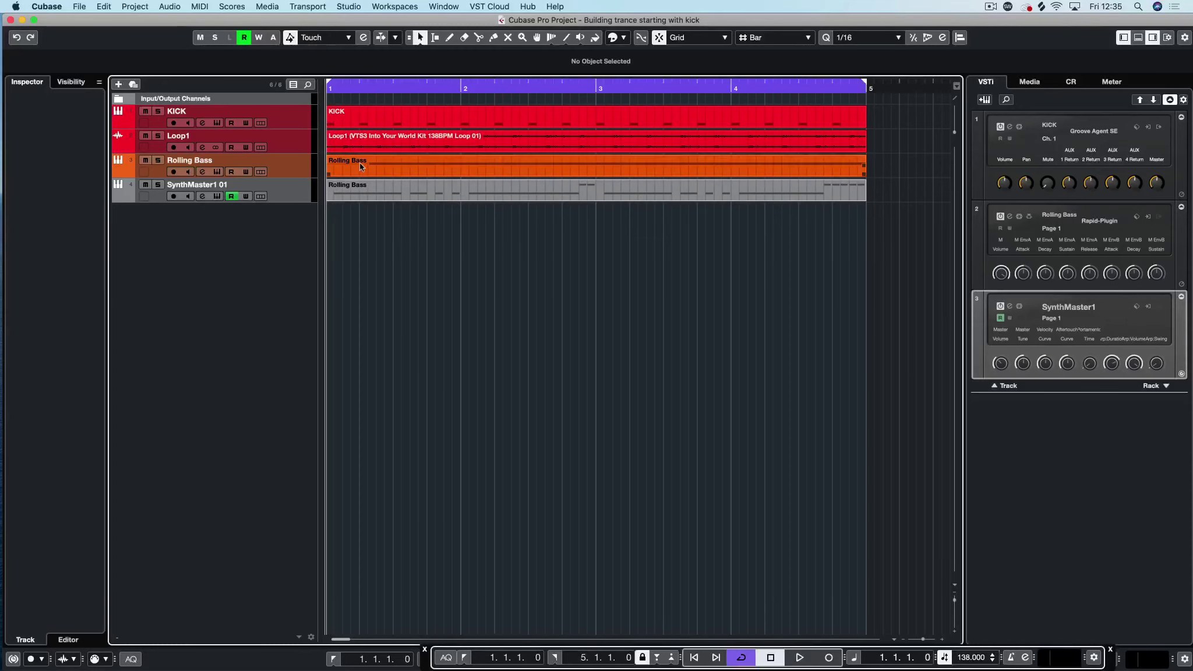
# Step: Bring up the Trance sessentials vol 3 sample folders in the media file browser
pyautogui.click(1021, 80)
pyautogui.click(1126, 309)
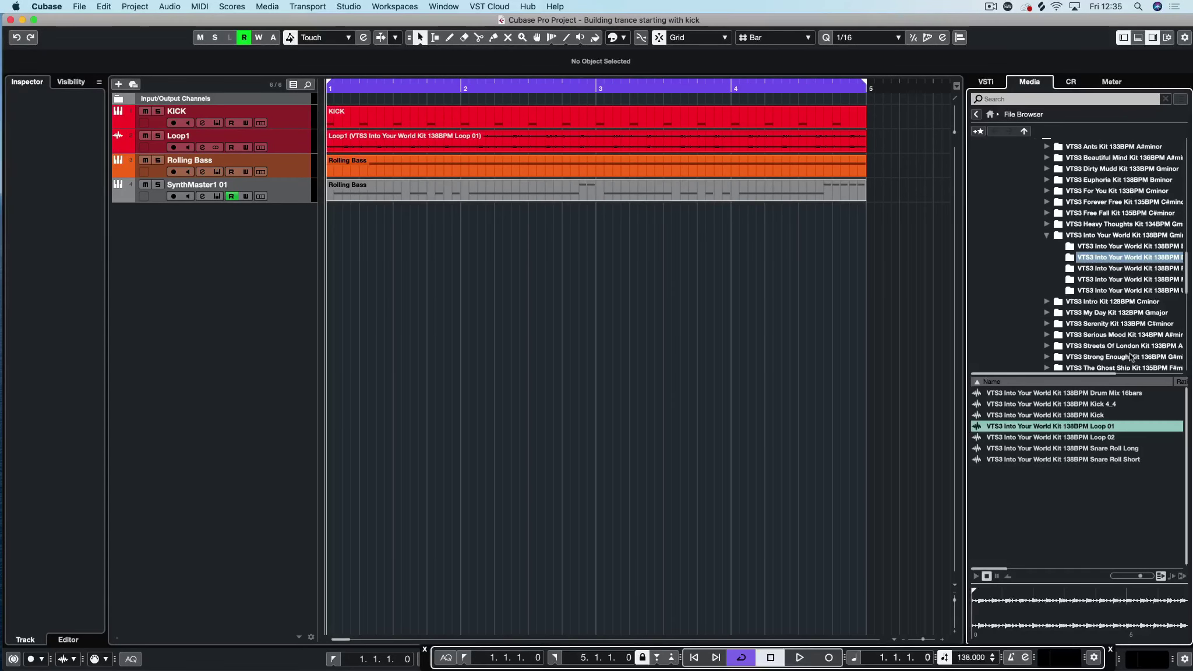
pyautogui.scroll(3, 1088, 185)
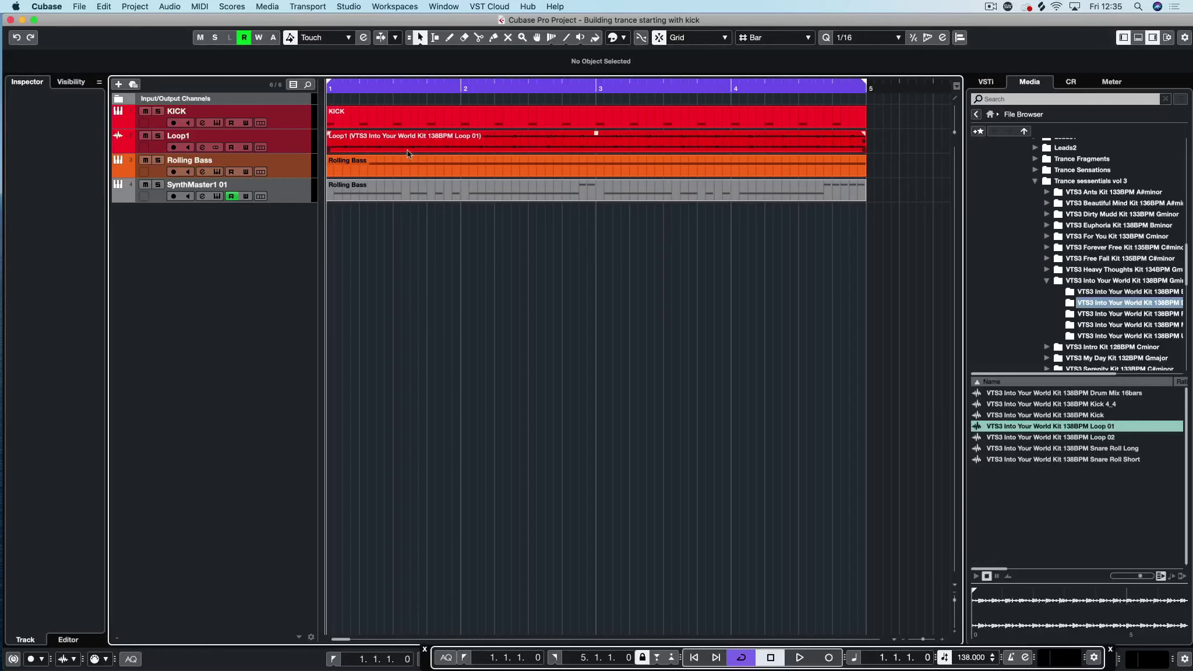
# Step: Play the four-track loop and check its channels in the MixConsole
pyautogui.press('space')
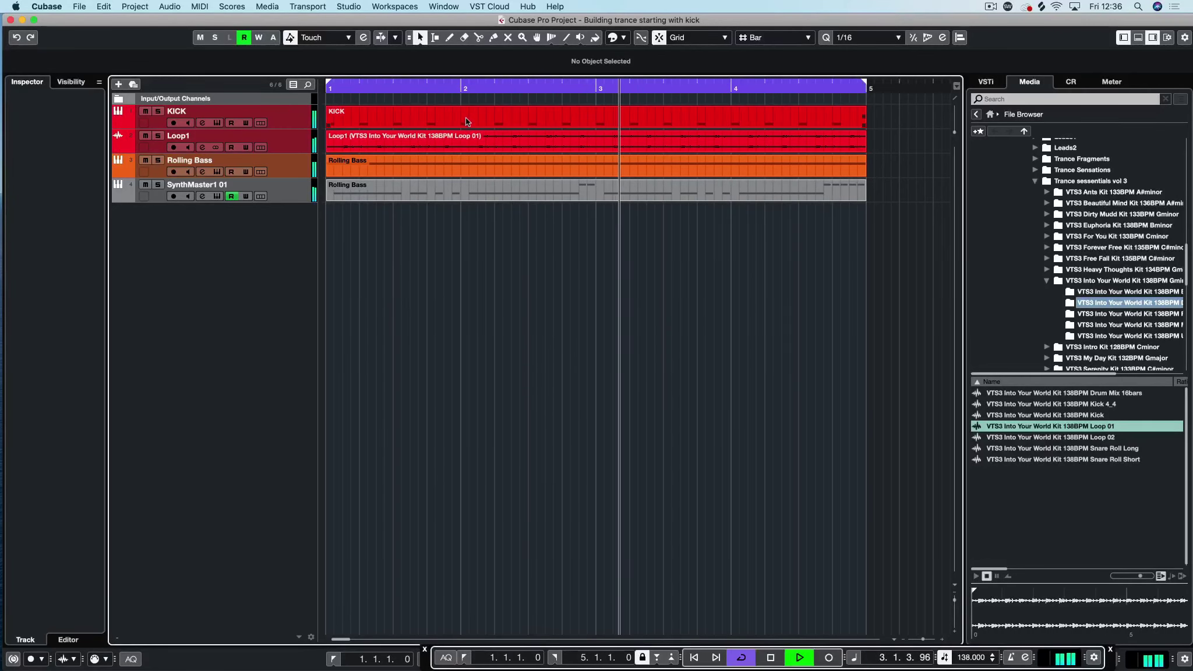
pyautogui.press('space')
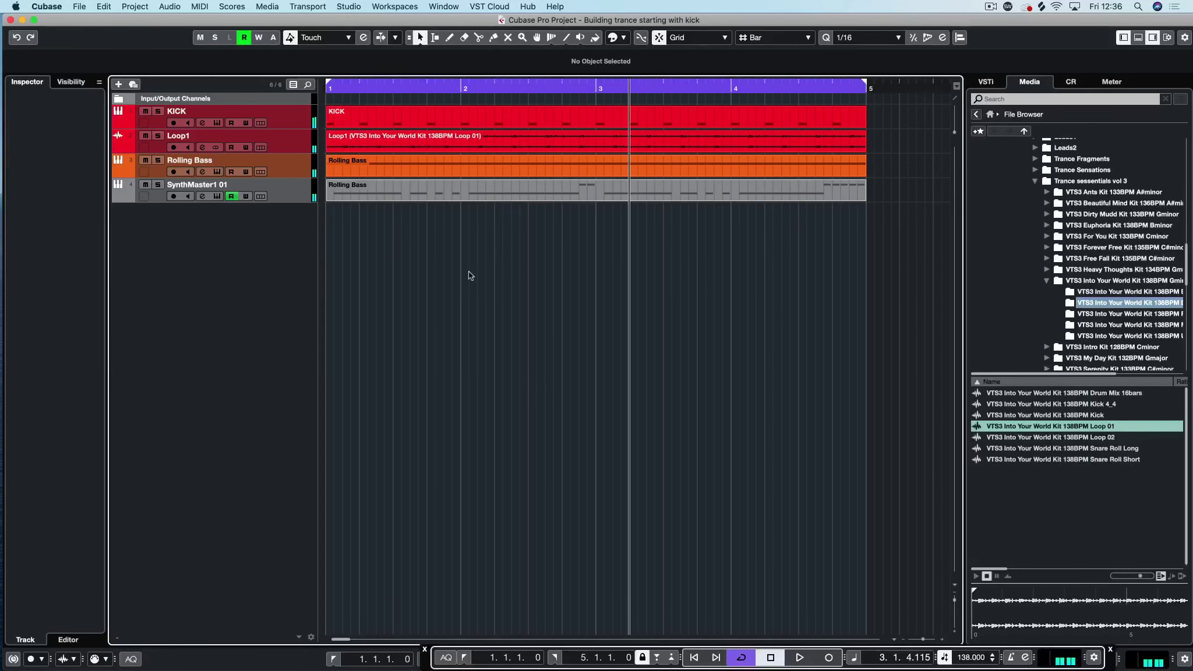
pyautogui.press('F3')
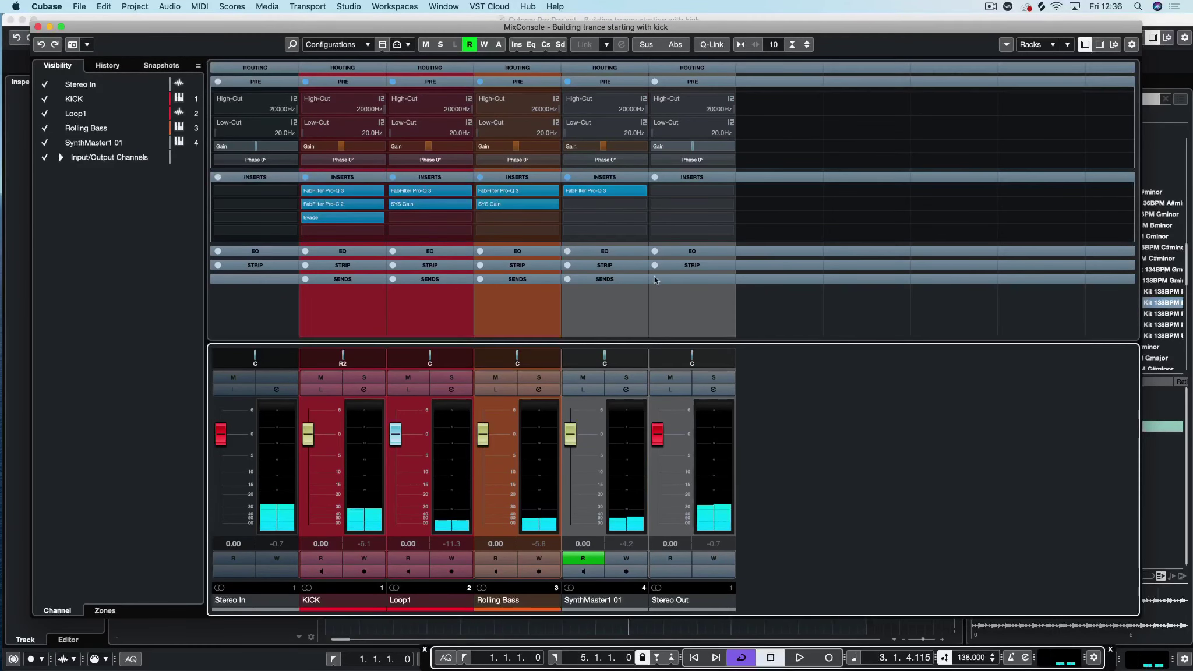
pyautogui.click(38, 27)
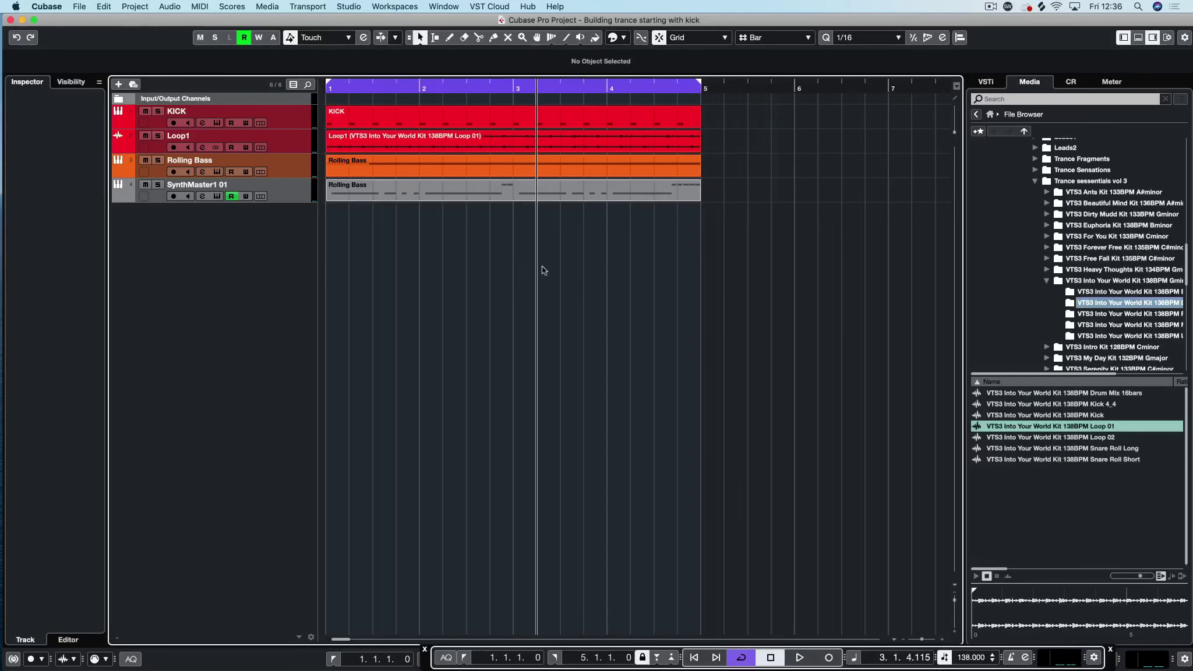
# Step: Duplicate the KICK and Loop1 tracks together with their parts
pyautogui.click(295, 128)
pyautogui.keyDown('shift'); pyautogui.click(294, 141); pyautogui.keyUp('shift')
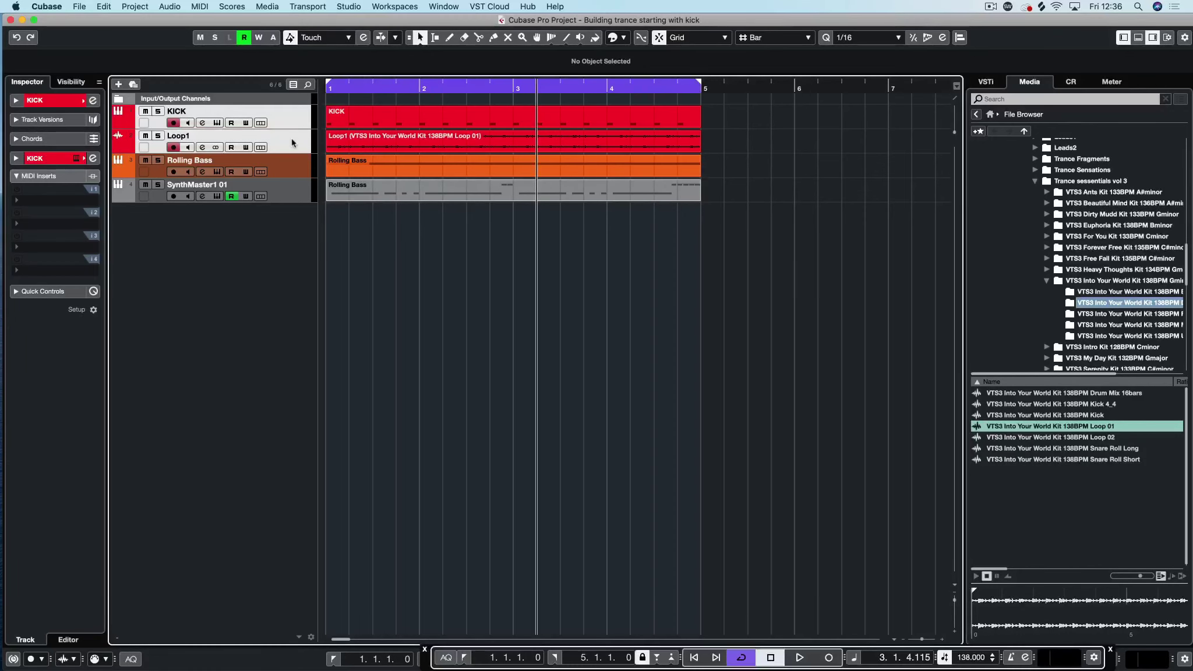
pyautogui.moveTo(293, 123); pyautogui.dragTo(300, 219)
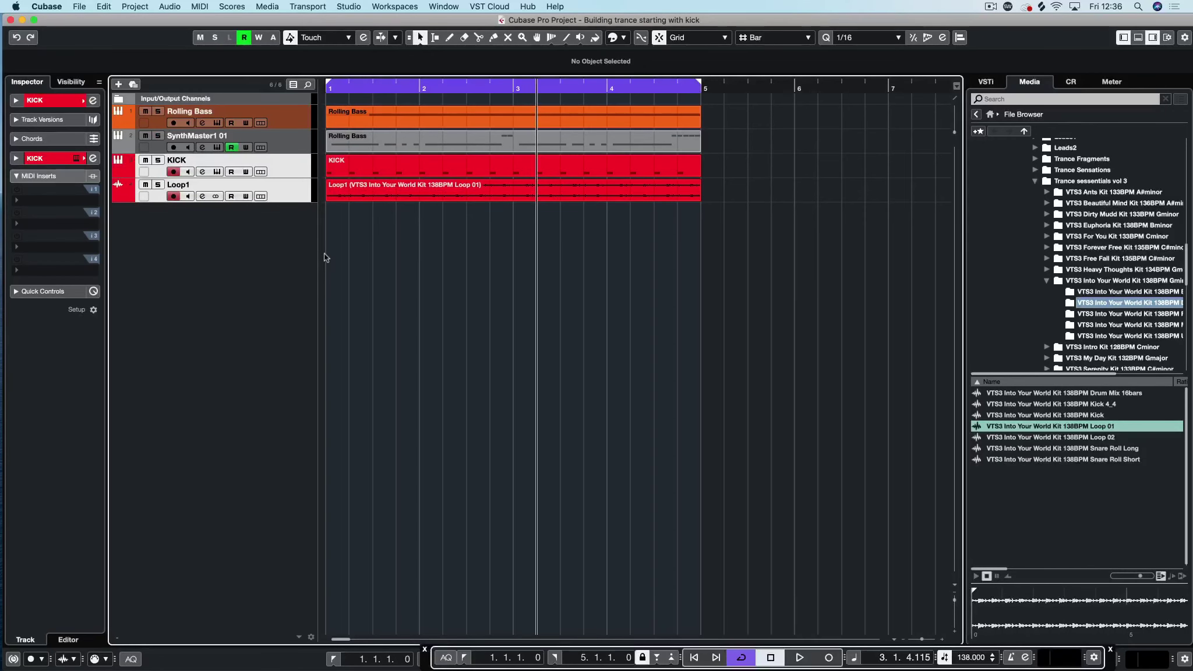
pyautogui.moveTo(291, 169); pyautogui.dragTo(292, 115)
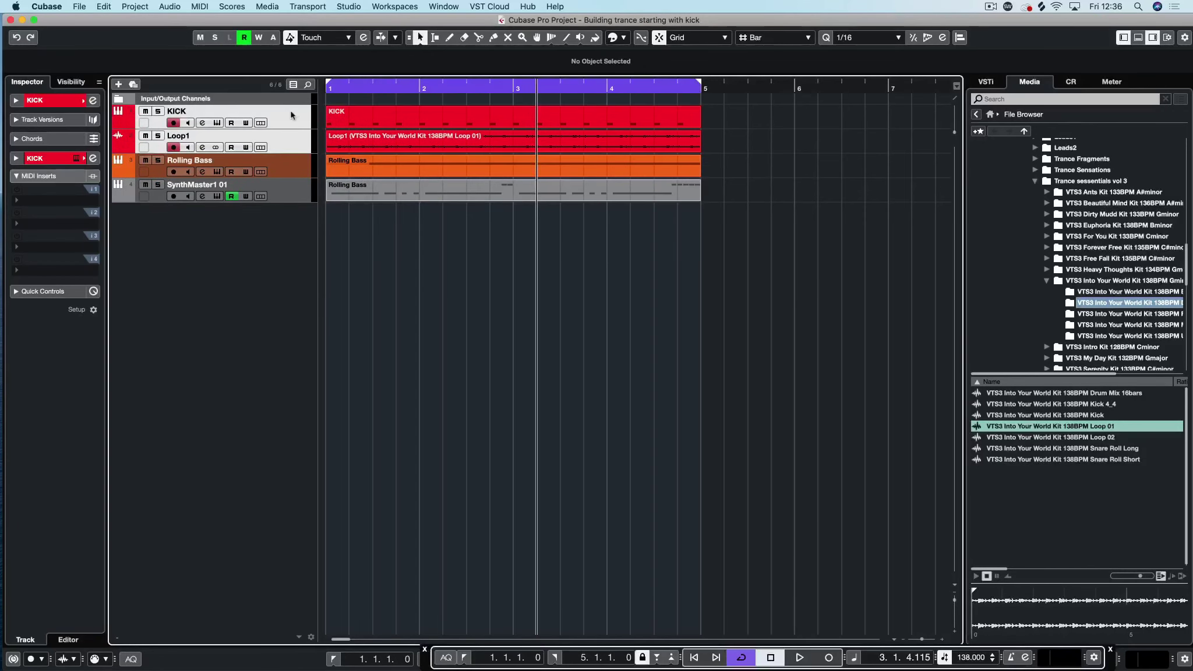
pyautogui.rightClick(289, 116)
pyautogui.click(313, 161)
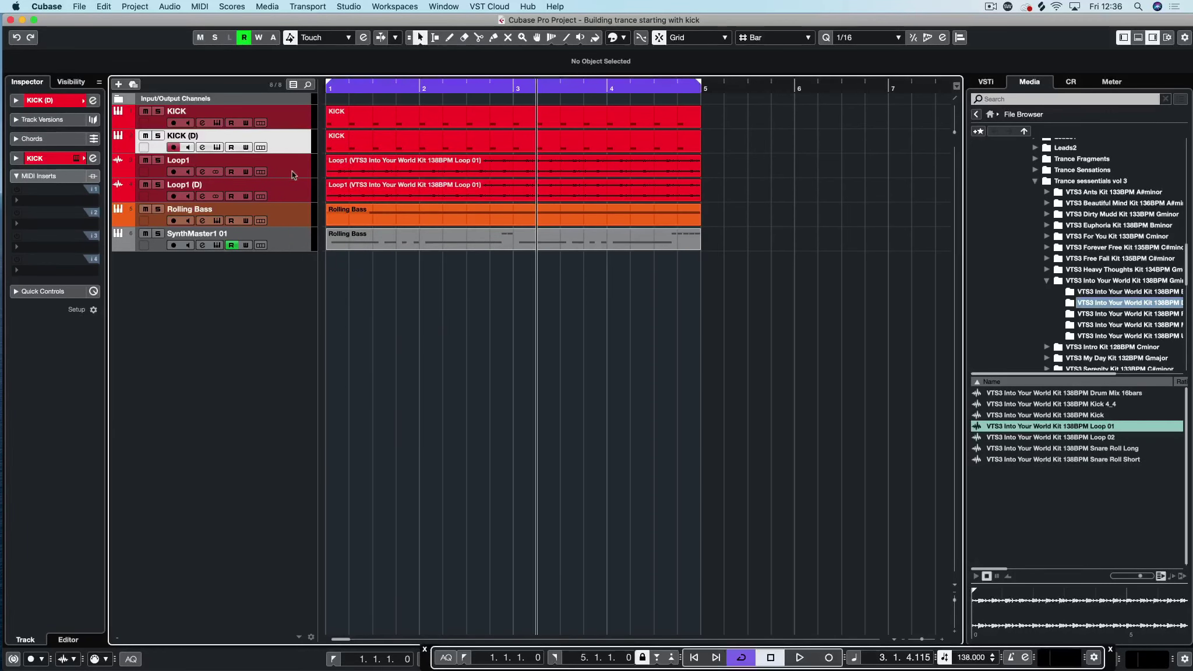
# Step: Move the duplicated tracks KICK (D) and Loop1 (D) together below the SynthMaster1 01 track
pyautogui.click(288, 171)
pyautogui.click(286, 148)
pyautogui.keyDown('super'); pyautogui.click(285, 188); pyautogui.keyUp('super')
pyautogui.moveTo(286, 148); pyautogui.dragTo(276, 249)
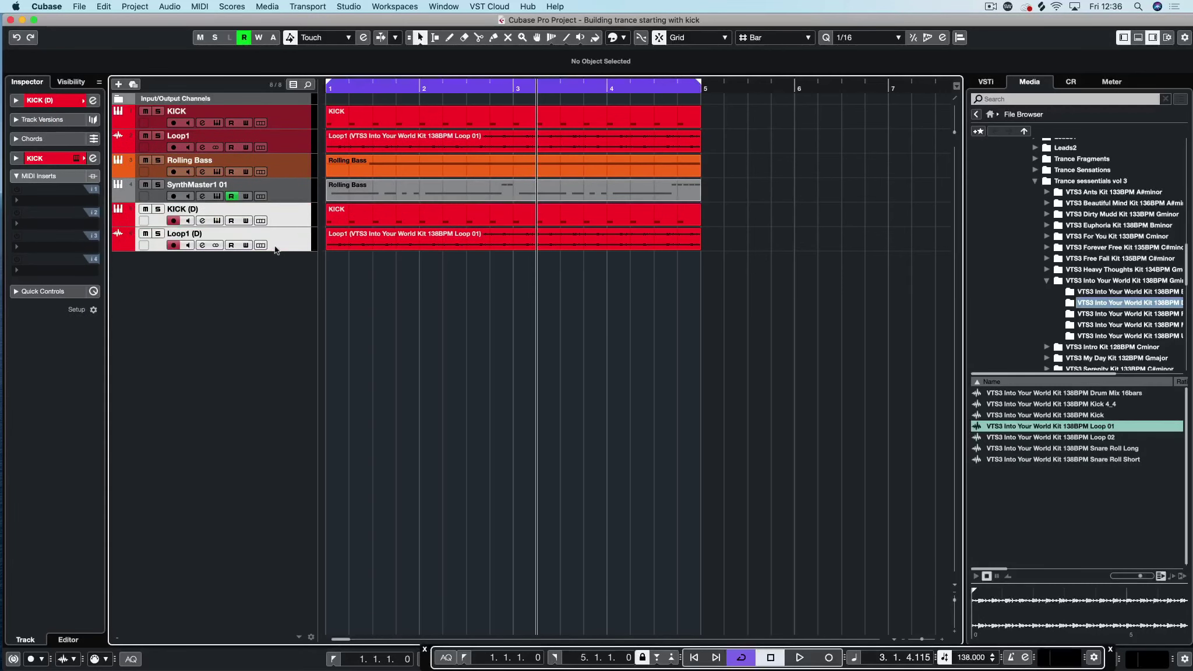
# Step: Colour both duplicated tracks, KICK (D) and Loop1 (D), yellow-green
pyautogui.click(130, 219)
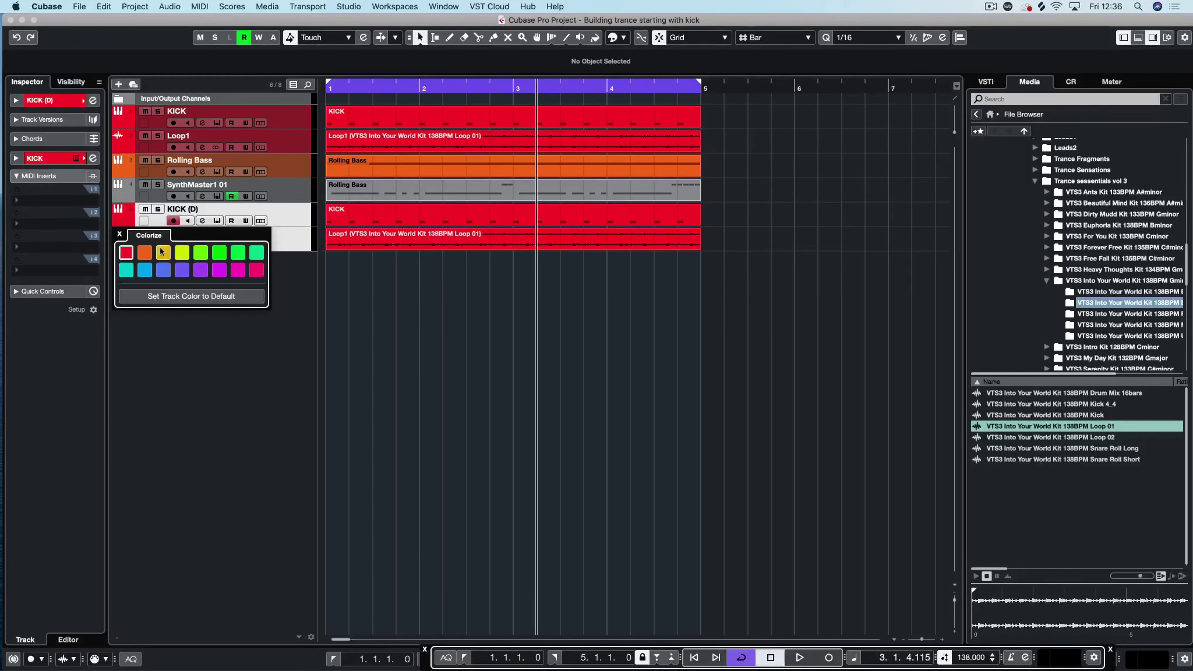
pyautogui.click(183, 253)
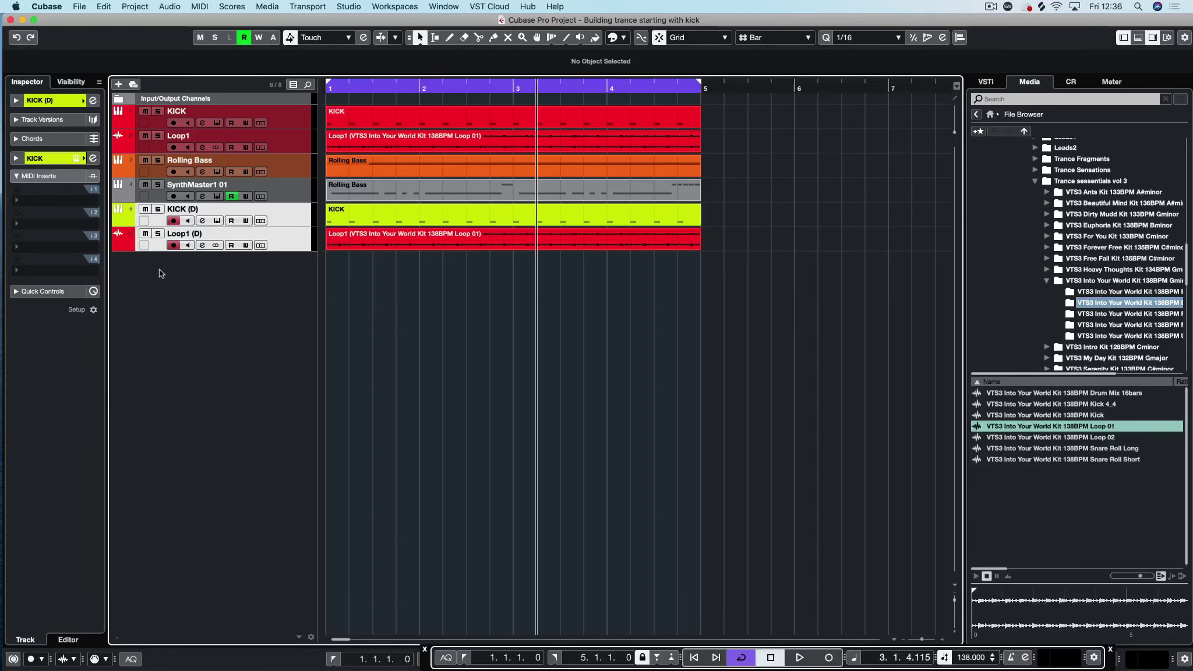
pyautogui.click(131, 243)
pyautogui.click(183, 277)
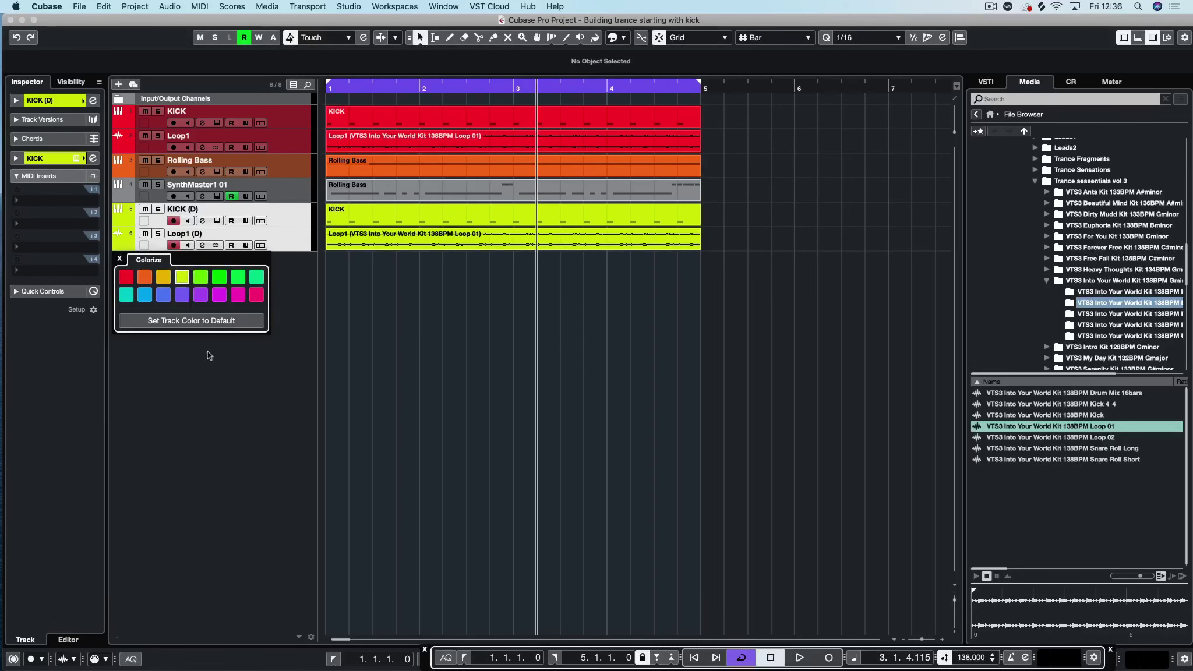
# Step: Open the MixConsole and narrow the channel strips
pyautogui.press('F3')
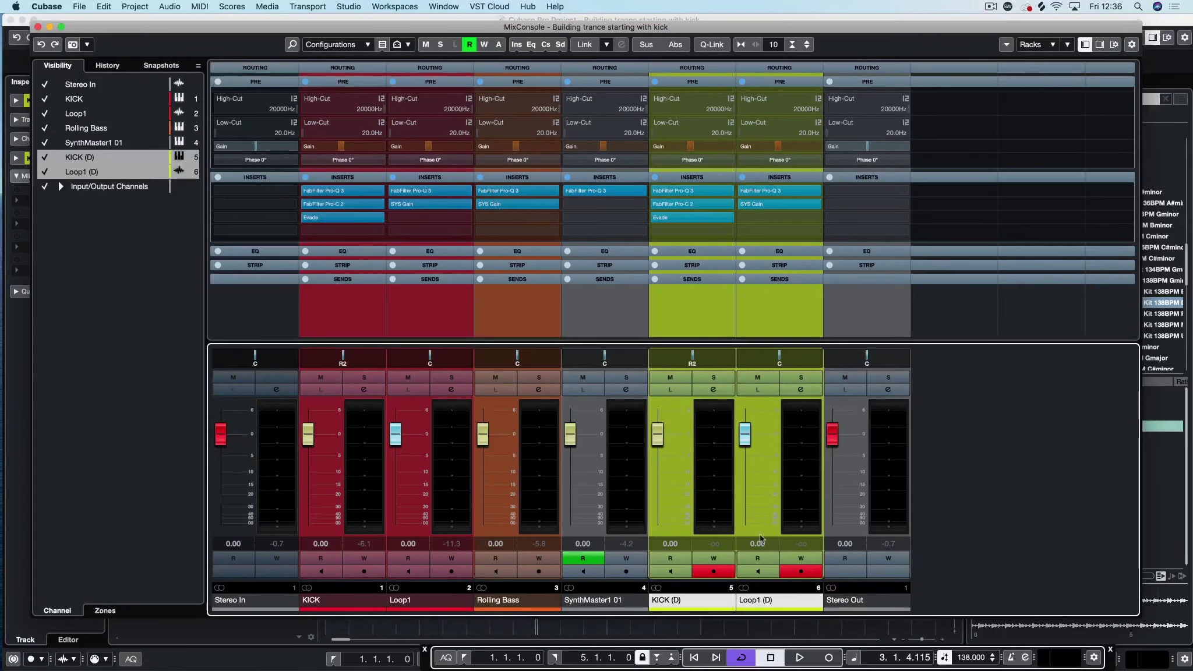
pyautogui.press('g')
pyautogui.press('g')
pyautogui.press('g')
pyautogui.press('g')
pyautogui.press('g')
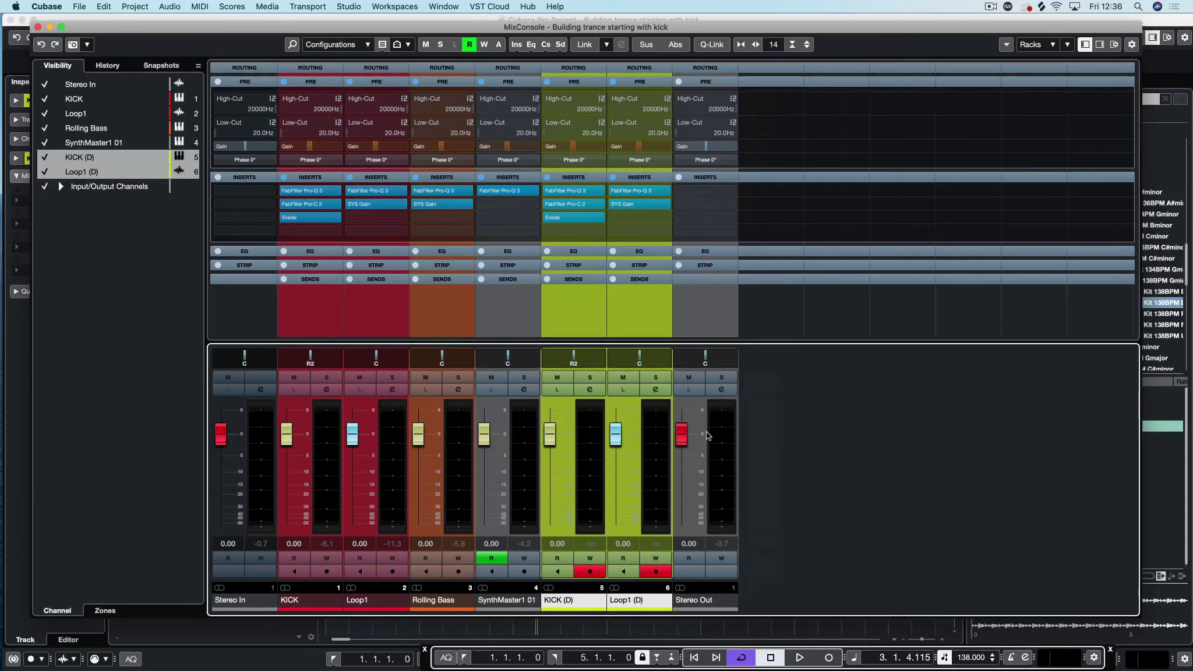
# Step: Clear all insert effects from the KICK (D) channel, discarding the plug-in changes
pyautogui.click(568, 193)
pyautogui.click(561, 214)
pyautogui.click(662, 240)
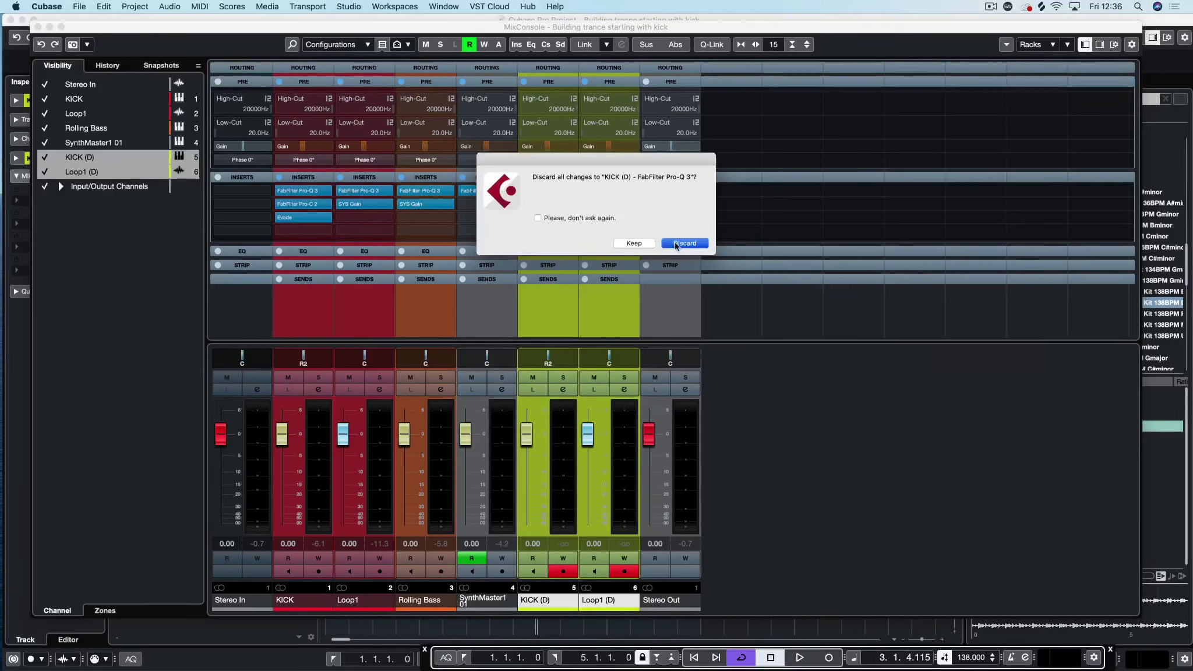
pyautogui.click(548, 178)
pyautogui.rightClick(548, 177)
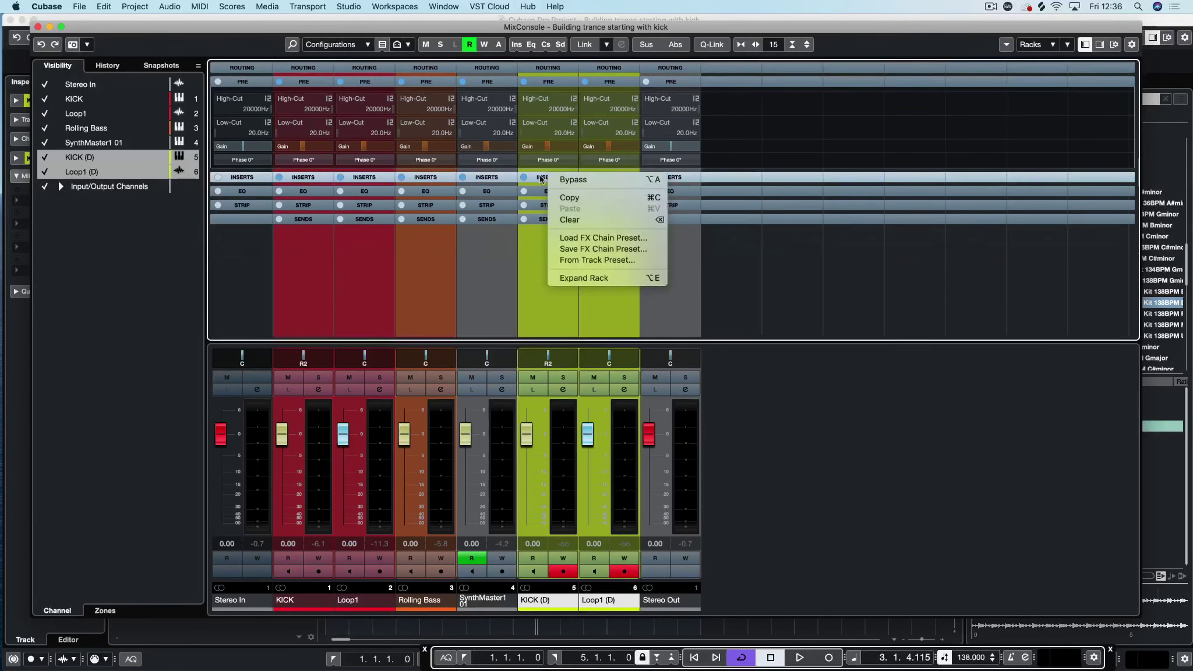
pyautogui.press('Escape')
pyautogui.rightClick(548, 177)
pyautogui.click(565, 222)
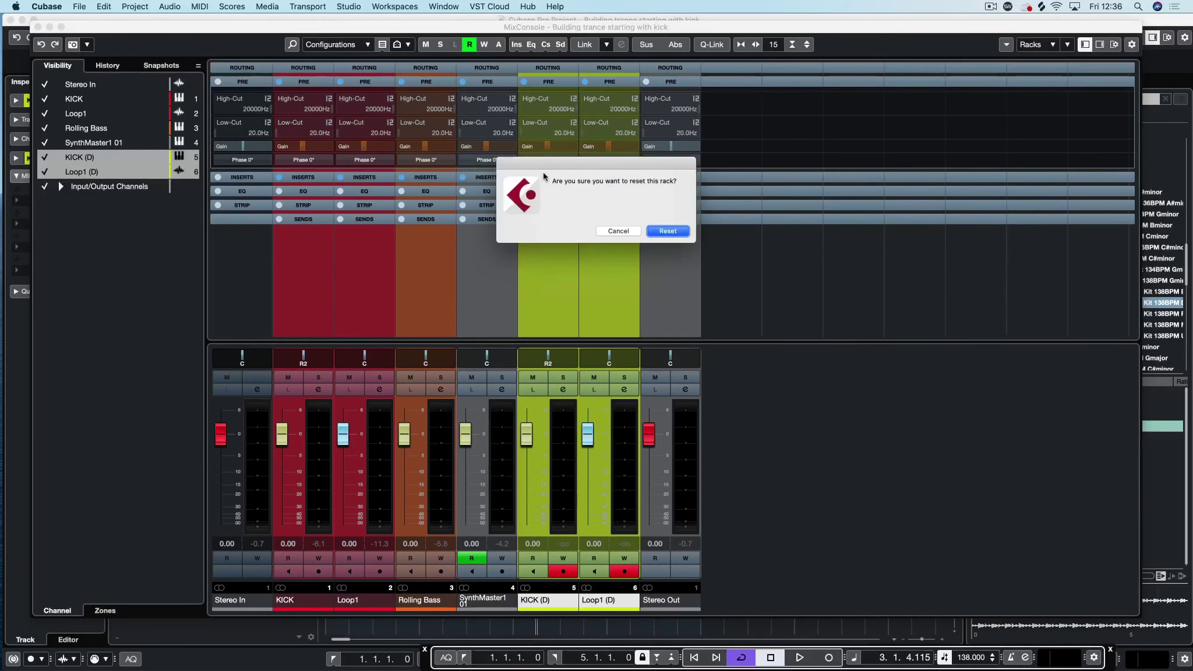
pyautogui.click(668, 231)
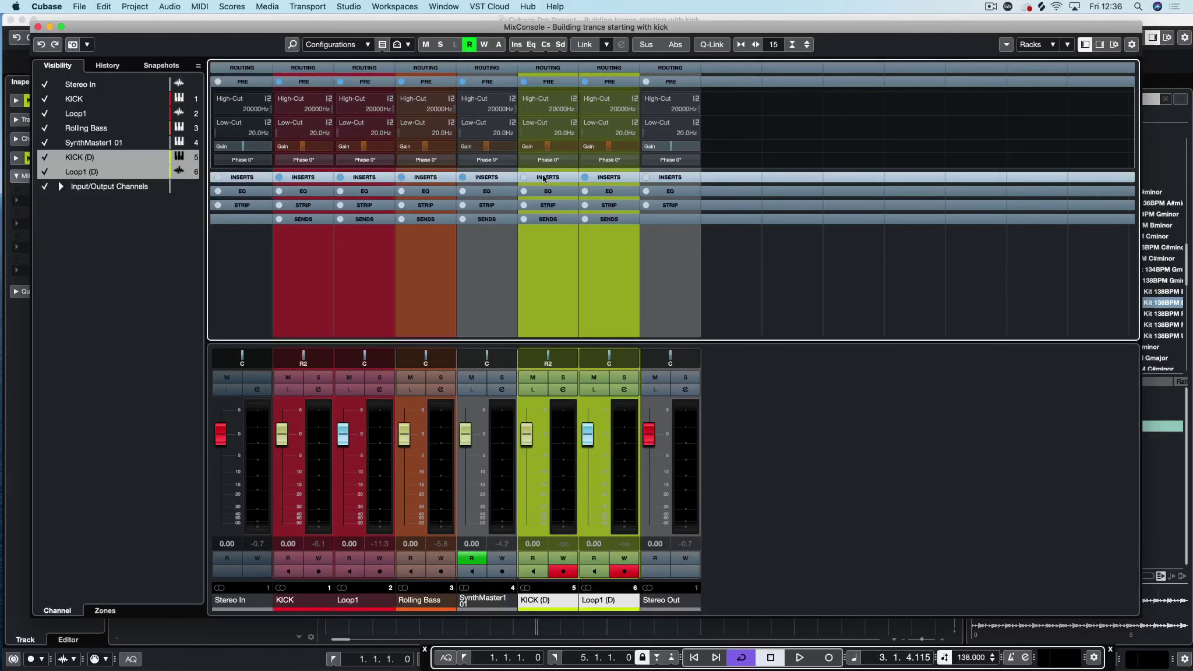
# Step: Clear all insert effects from the Loop1 (D) channel
pyautogui.click(544, 178)
pyautogui.rightClick(611, 179)
pyautogui.click(680, 206)
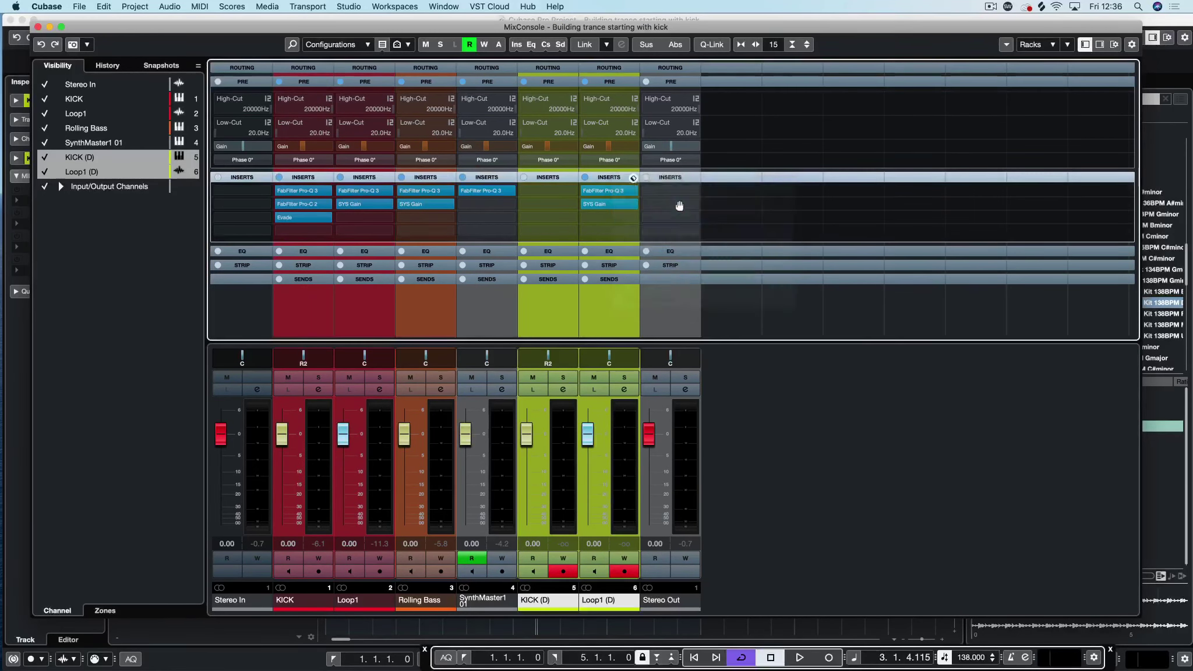
pyautogui.press('Return')
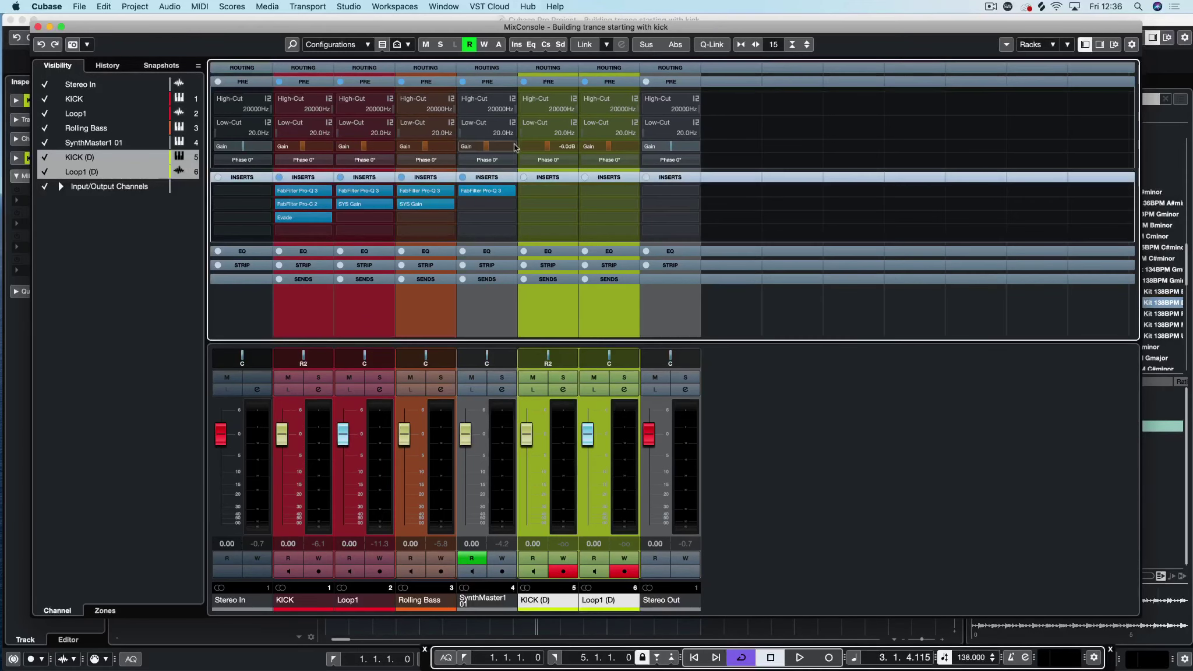
# Step: Move the duplicated KICK and Loop1 parts to start at bar 5 and set the cycle range around them
pyautogui.moveTo(537, 150)
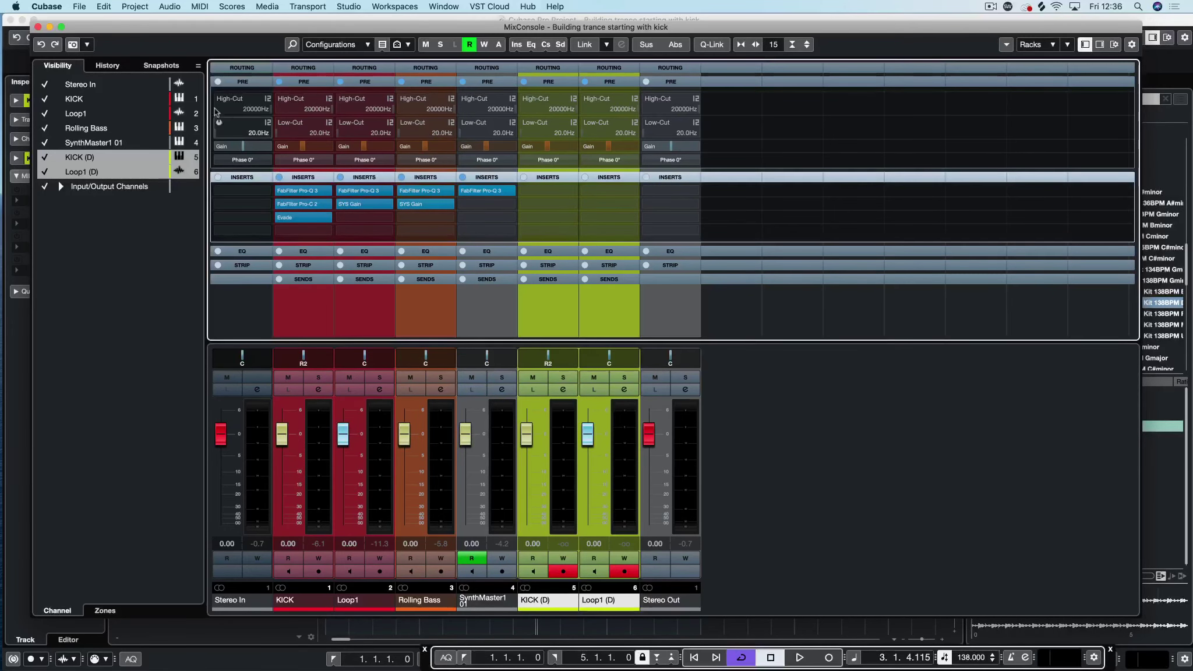
pyautogui.moveTo(187, 28); pyautogui.dragTo(361, 214)
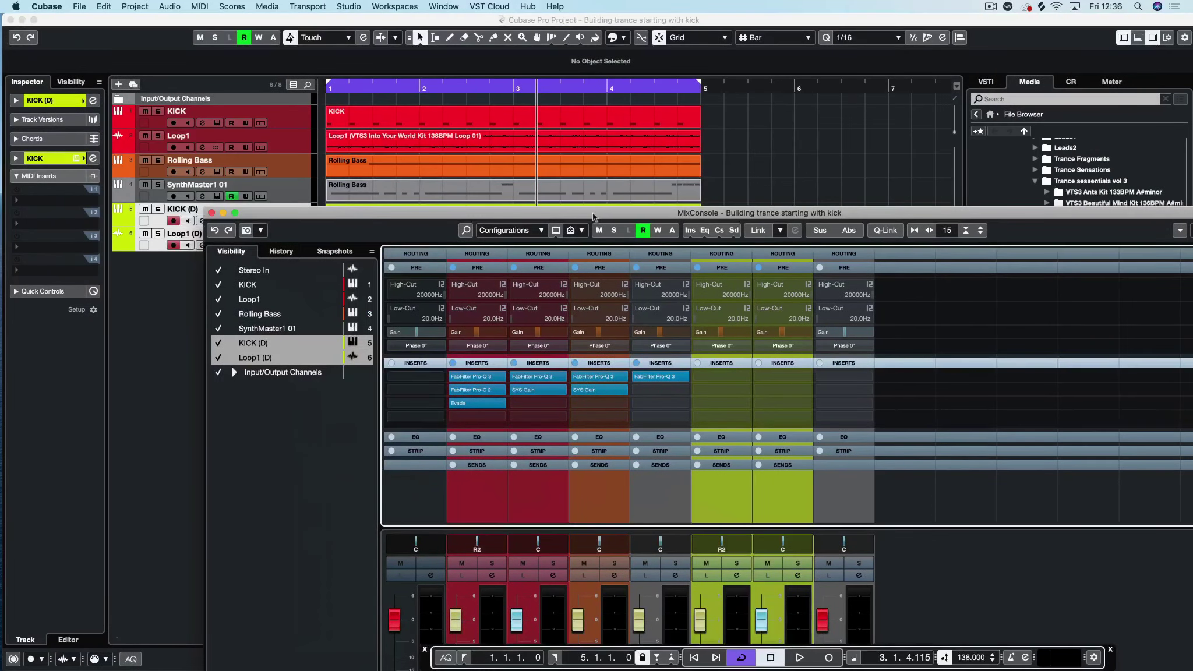
pyautogui.moveTo(633, 212); pyautogui.dragTo(633, 280)
pyautogui.moveTo(733, 129); pyautogui.dragTo(376, 223)
pyautogui.moveTo(376, 223); pyautogui.dragTo(693, 220)
pyautogui.press('p')
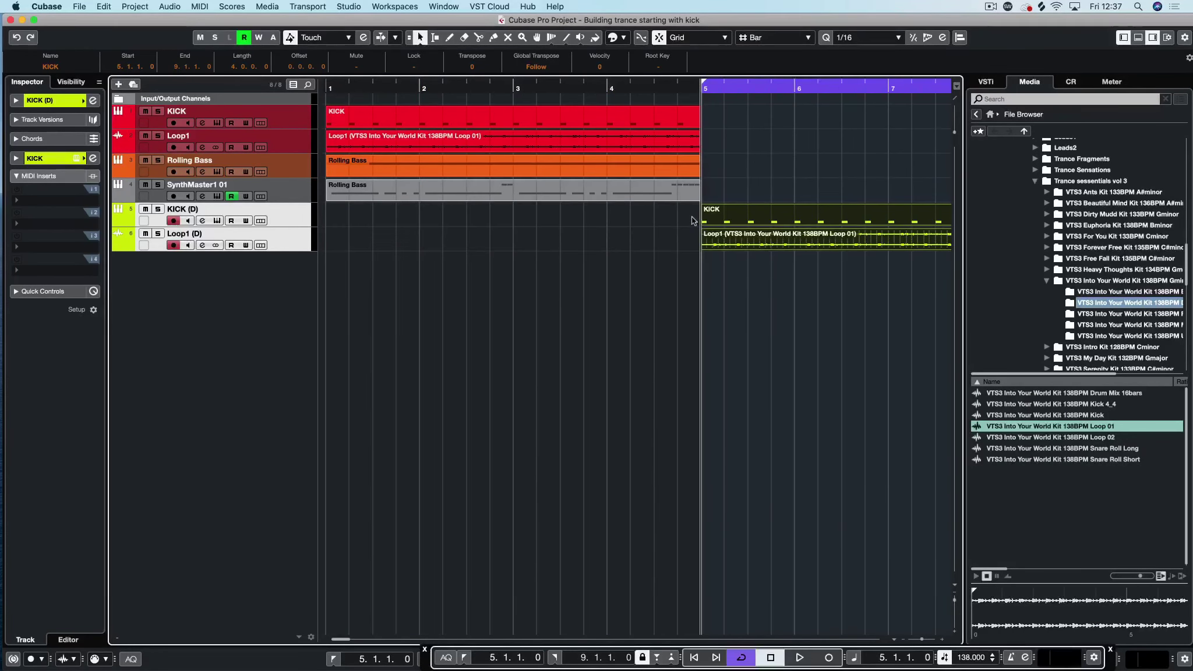
pyautogui.hscroll(5, 692, 219)
pyautogui.click(643, 194)
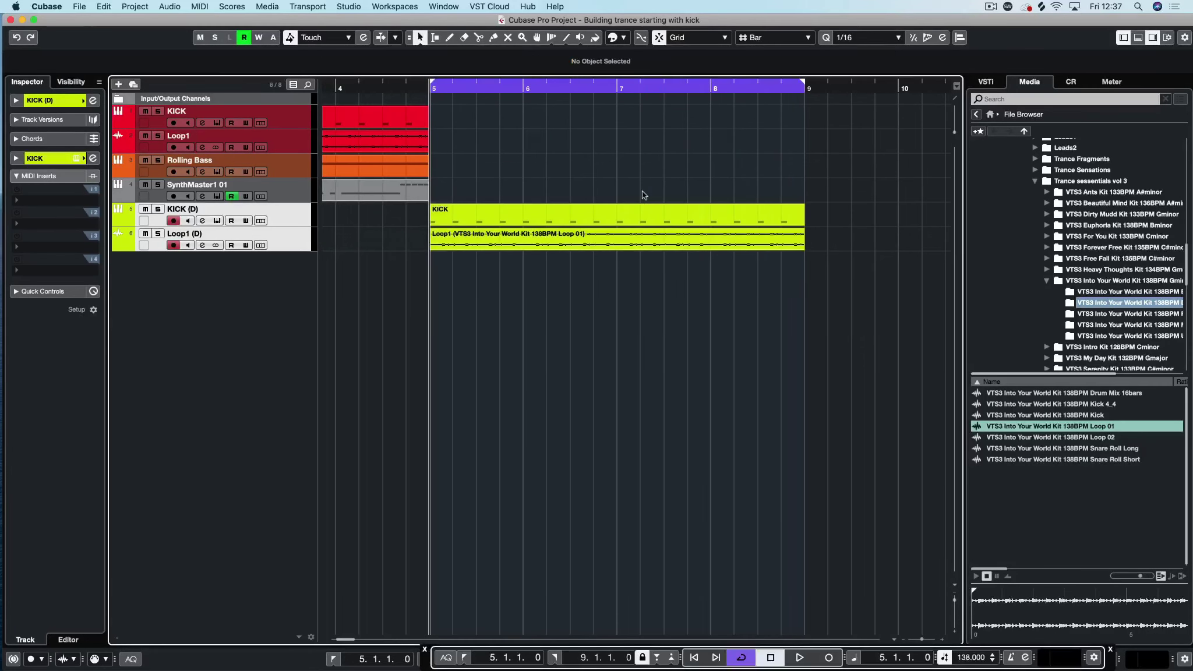
# Step: Play the duplicated kick and loop without effects and check their levels in the maximised MixConsole
pyautogui.press('space')
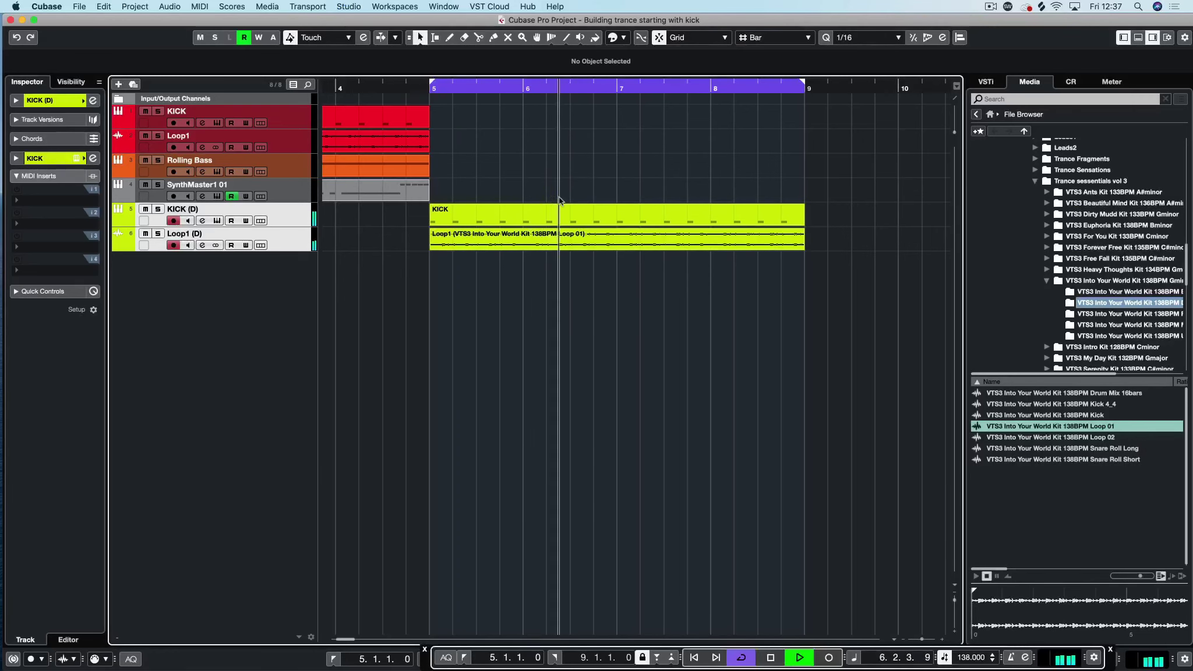
pyautogui.press('F3')
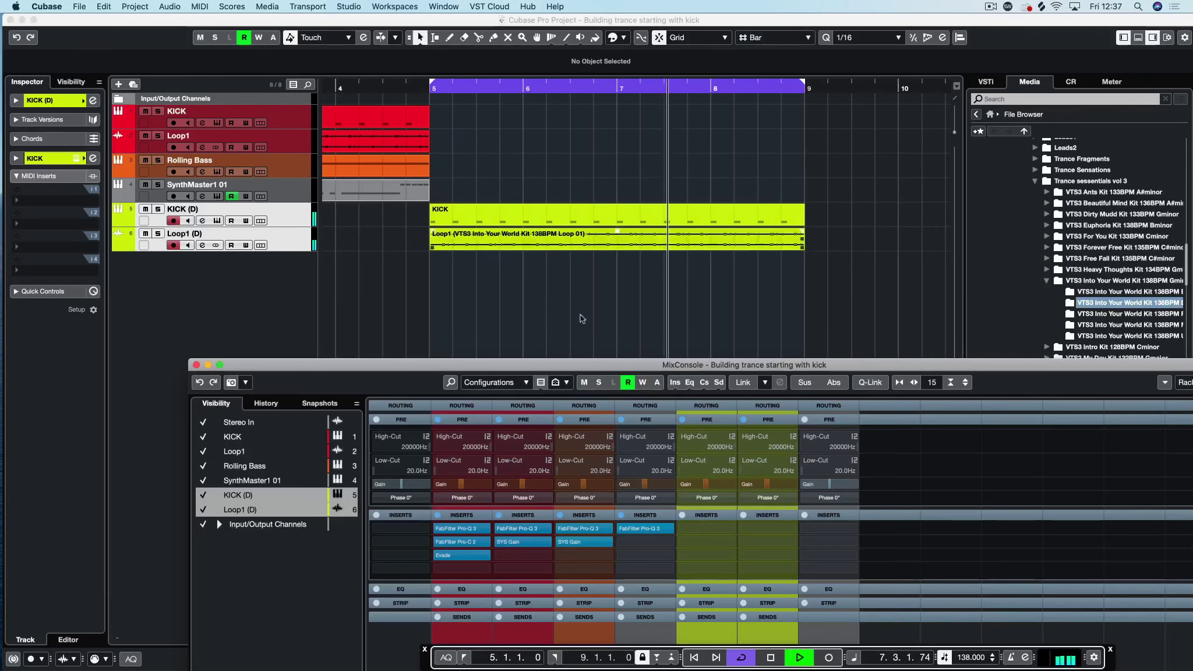
pyautogui.doubleClick(611, 365)
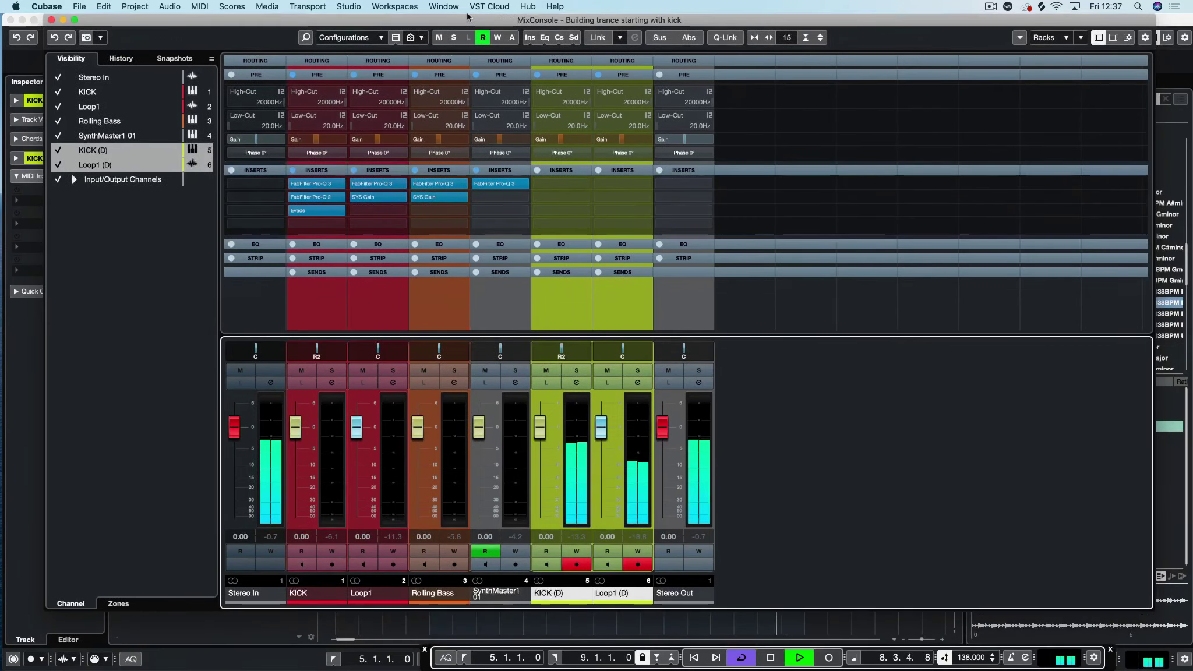
pyautogui.press('space')
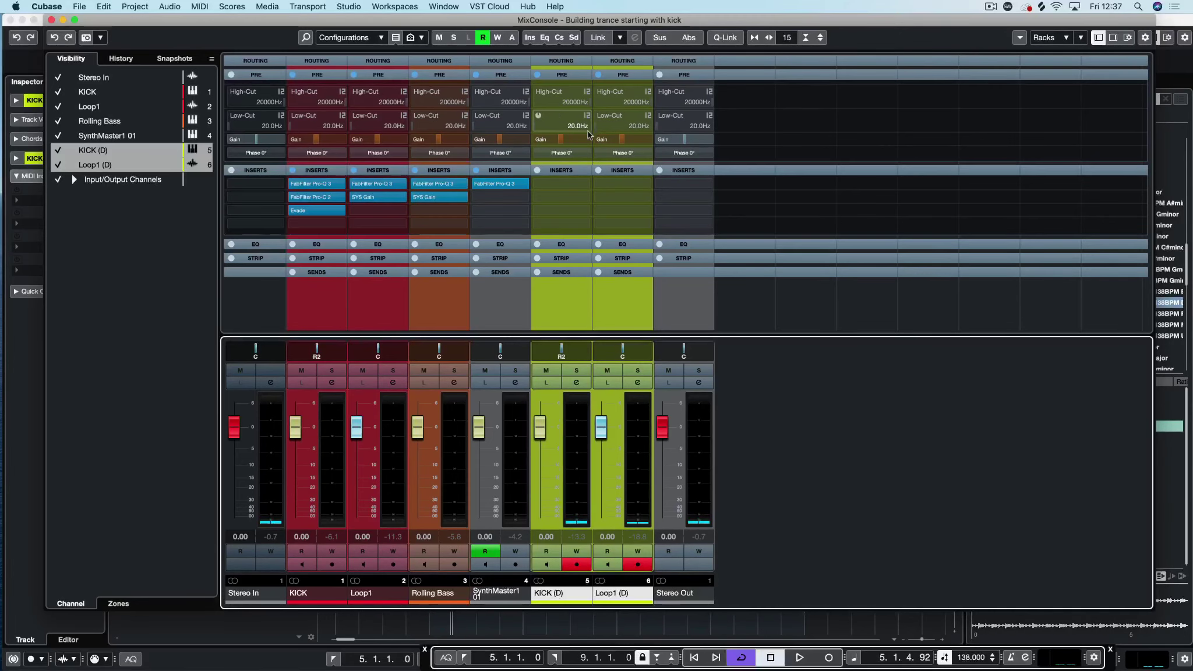
# Step: Insert FabFilter Pro-Q 3 on the KICK (D) channel with a 12 dB/oct low cut at about 30 Hz and audition it
pyautogui.click(564, 184)
pyautogui.write('pro')
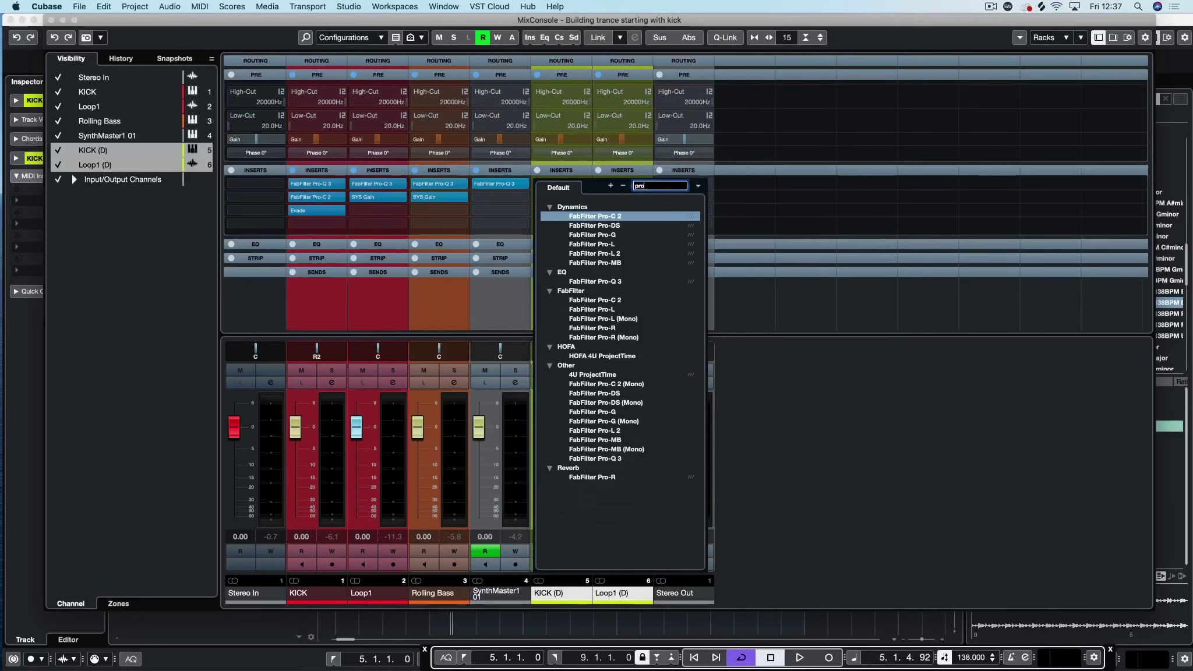
pyautogui.click(595, 281)
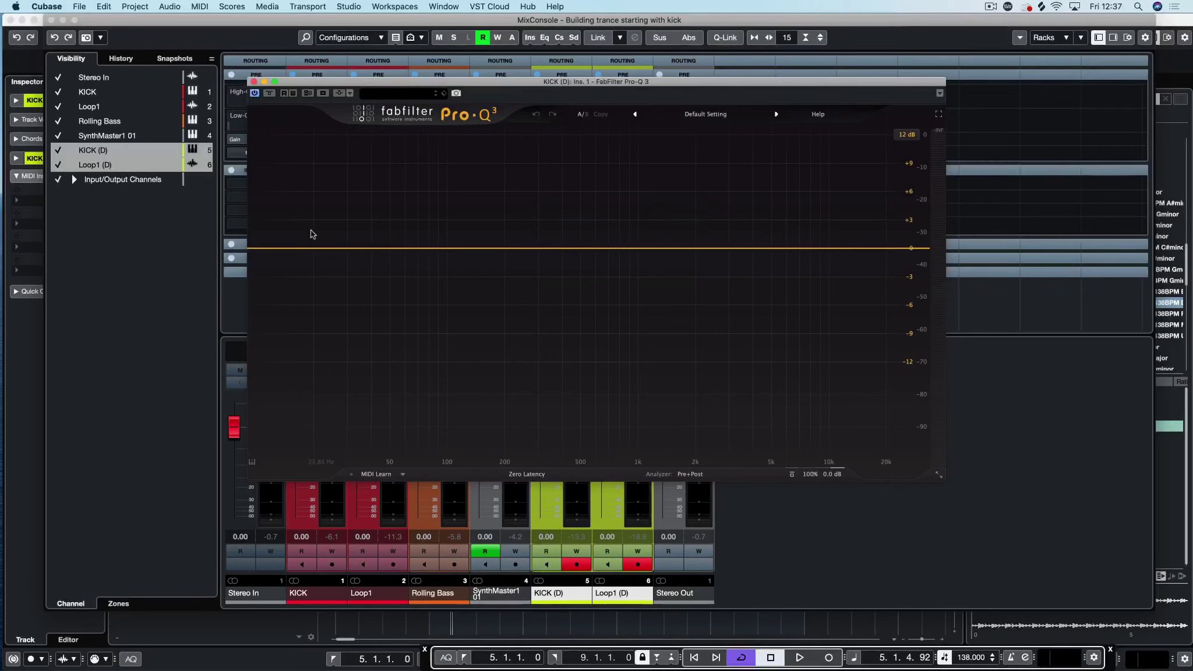
pyautogui.moveTo(261, 249); pyautogui.dragTo(348, 251)
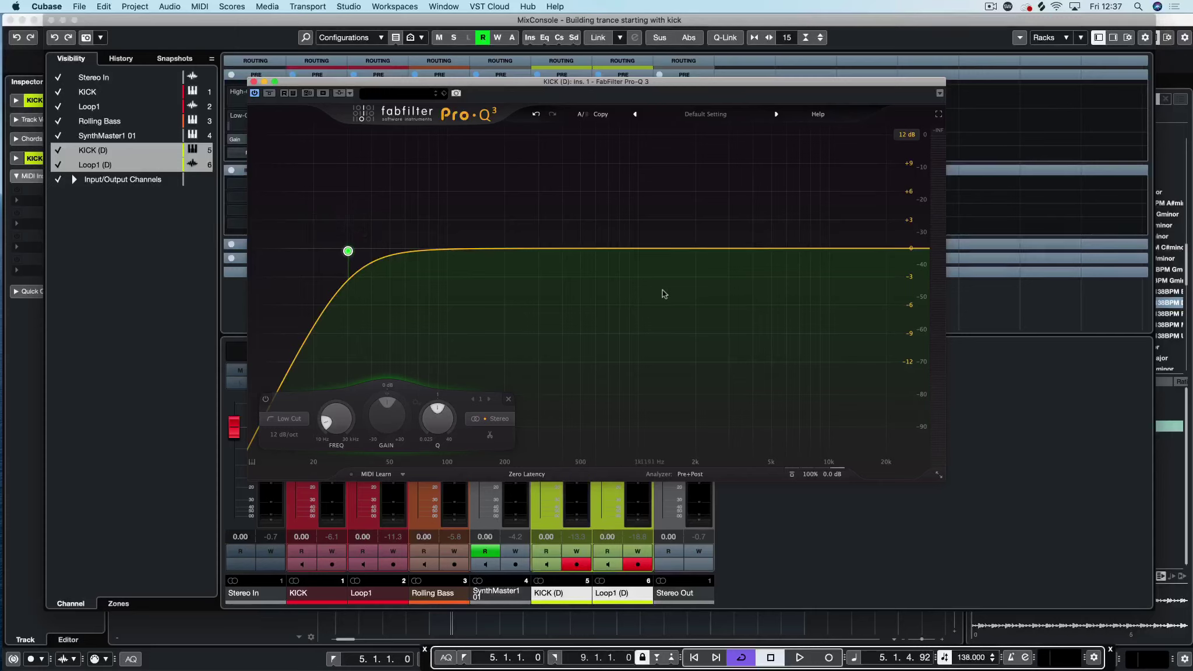
pyautogui.press('space')
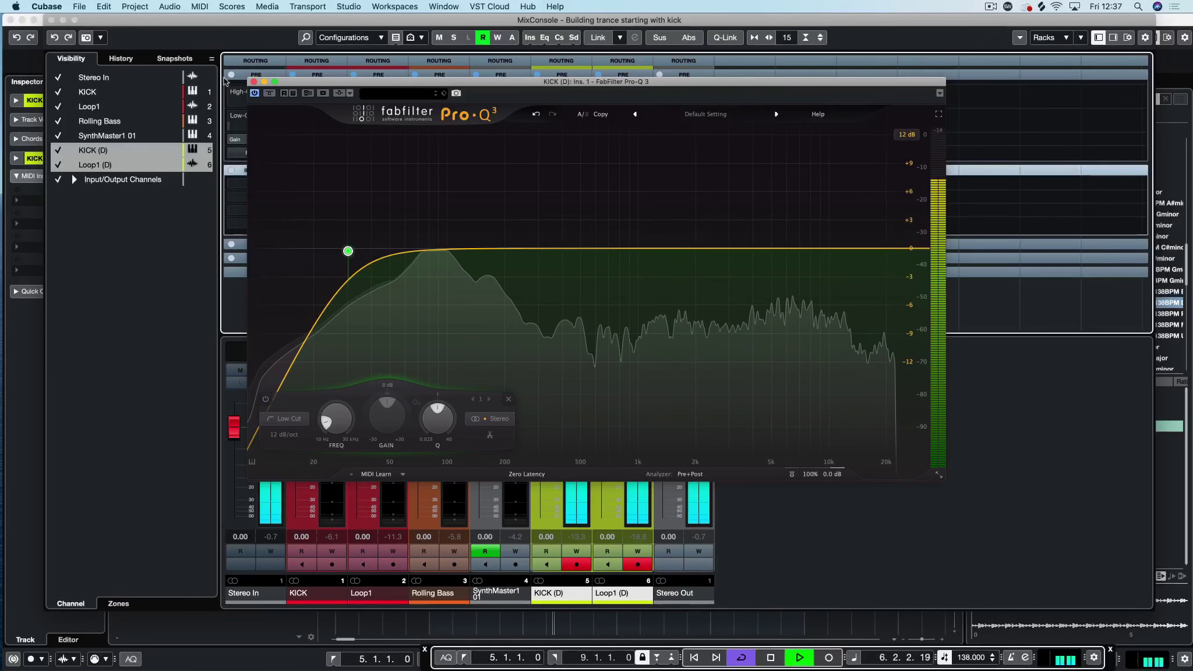
pyautogui.click(253, 82)
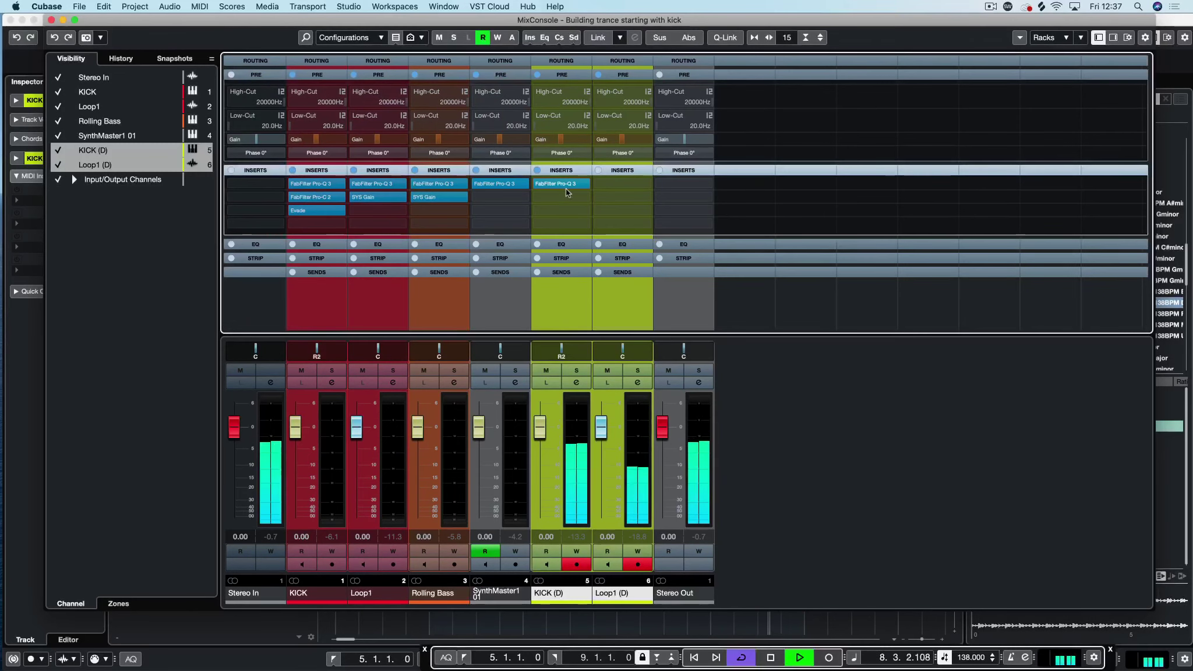
# Step: Insert FabFilter Pro-C 2 in the second insert slot of the KICK (D) channel
pyautogui.click(583, 200)
pyautogui.write('pro')
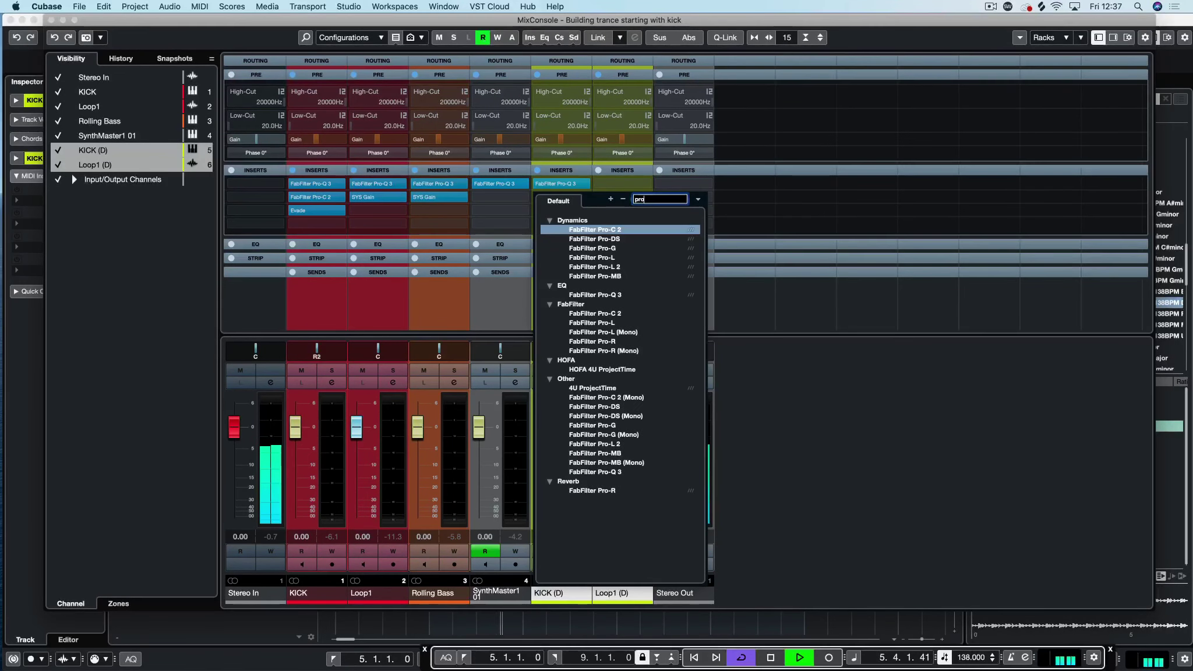
pyautogui.click(621, 231)
pyautogui.moveTo(618, 106); pyautogui.dragTo(396, 215)
# Step: Add the Evade plug-in to the KICK (D) inserts and place it ahead of FabFilter Pro-C 2, with both plug-in windows visible
pyautogui.click(568, 210)
pyautogui.write('evade')
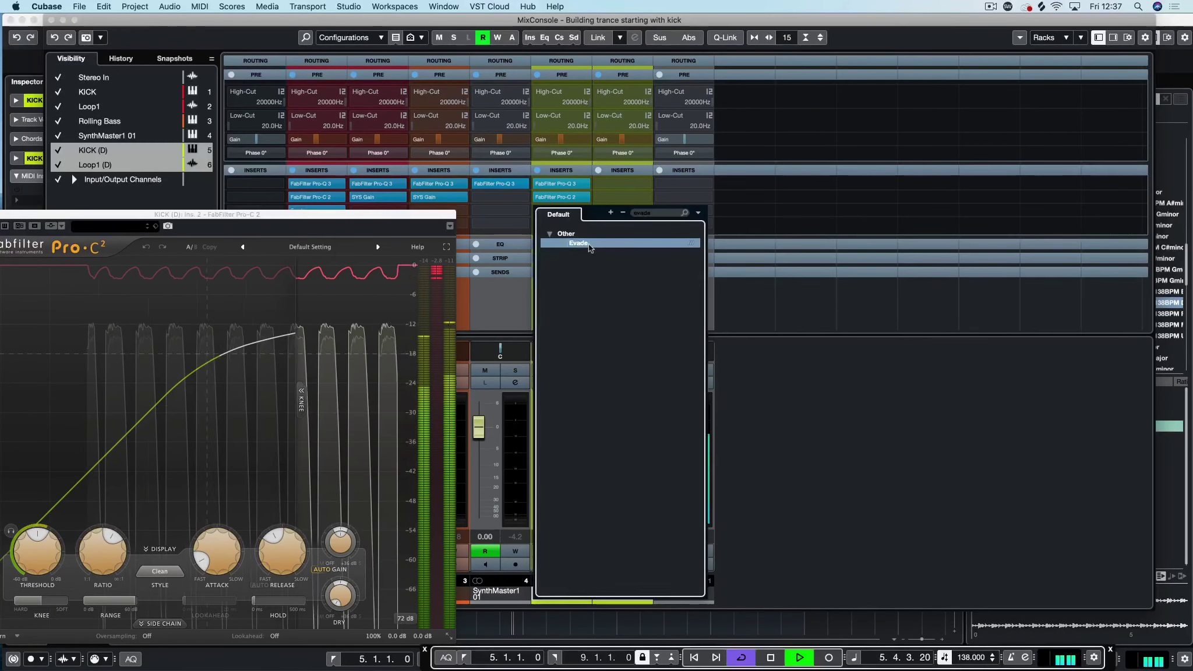
pyautogui.click(590, 243)
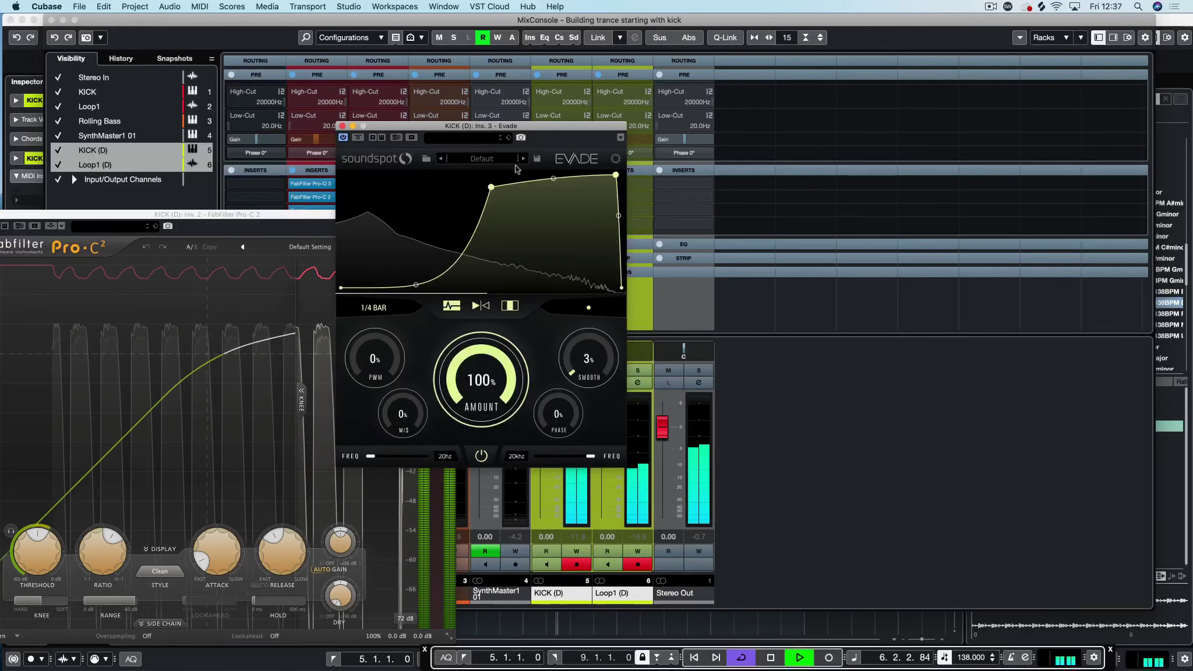
pyautogui.moveTo(501, 126); pyautogui.dragTo(810, 240)
pyautogui.moveTo(560, 197)
pyautogui.mouseDown()
pyautogui.moveTo(564, 215)
pyautogui.moveTo(563, 197)
pyautogui.mouseUp()
pyautogui.moveTo(35, 215); pyautogui.dragTo(139, 146)
pyautogui.moveTo(805, 244); pyautogui.dragTo(771, 202)
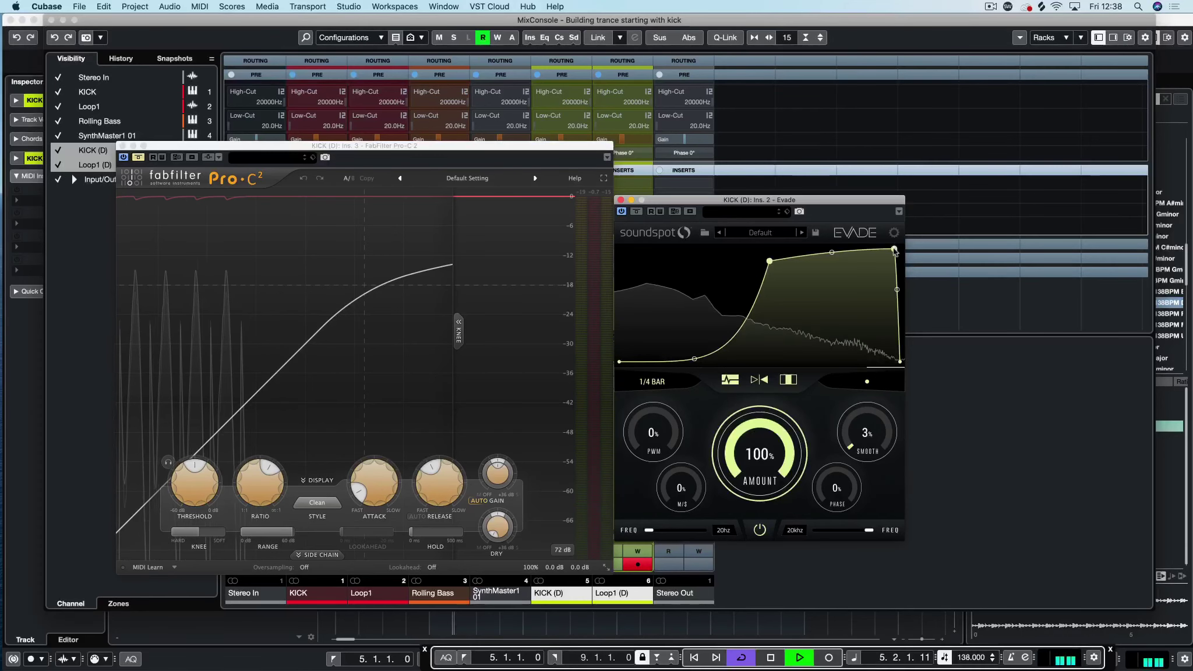
# Step: Reshape Evade's volume curve on KICK (D) to start at full level, hold briefly, and fall to zero before the quarter-bar ends
pyautogui.moveTo(895, 249); pyautogui.dragTo(930, 228)
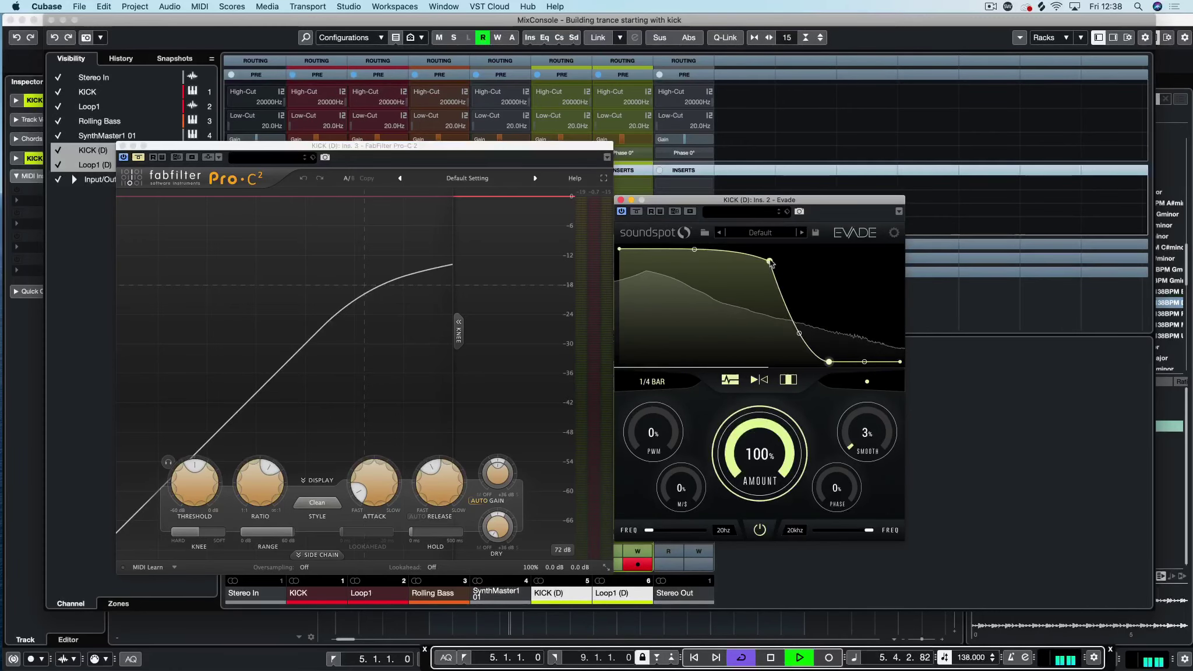
pyautogui.moveTo(770, 263); pyautogui.dragTo(721, 250)
pyautogui.moveTo(233, 146); pyautogui.dragTo(117, 148)
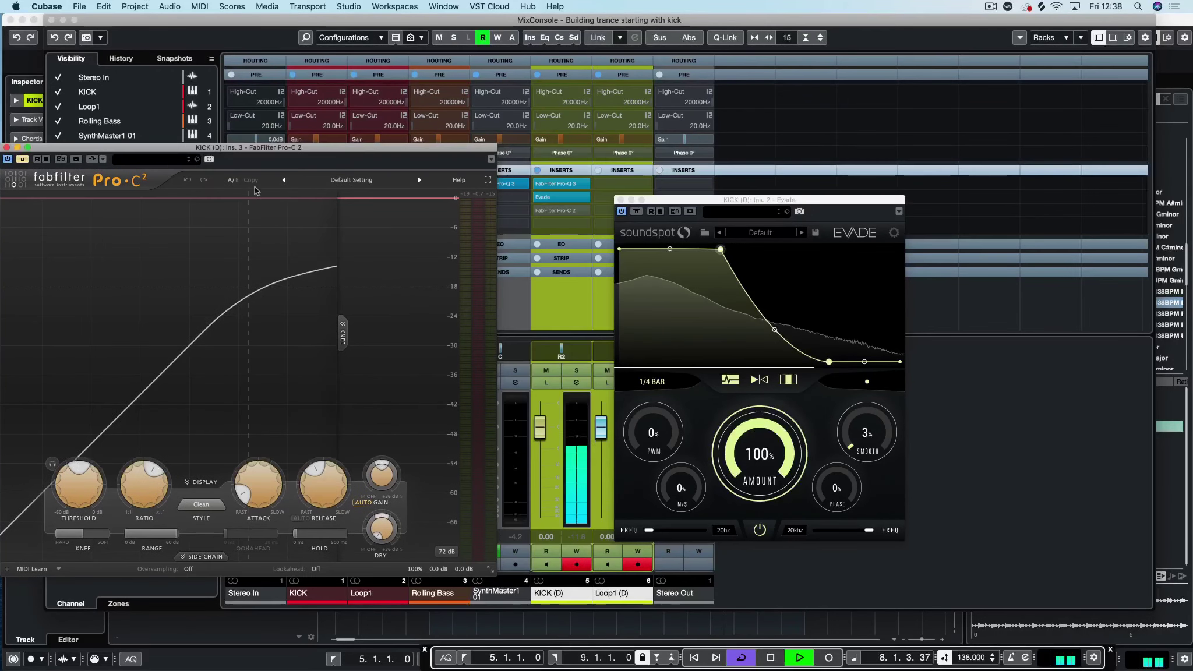
# Step: Solo the KICK (D) channel and reset its pan to centre
pyautogui.click(577, 371)
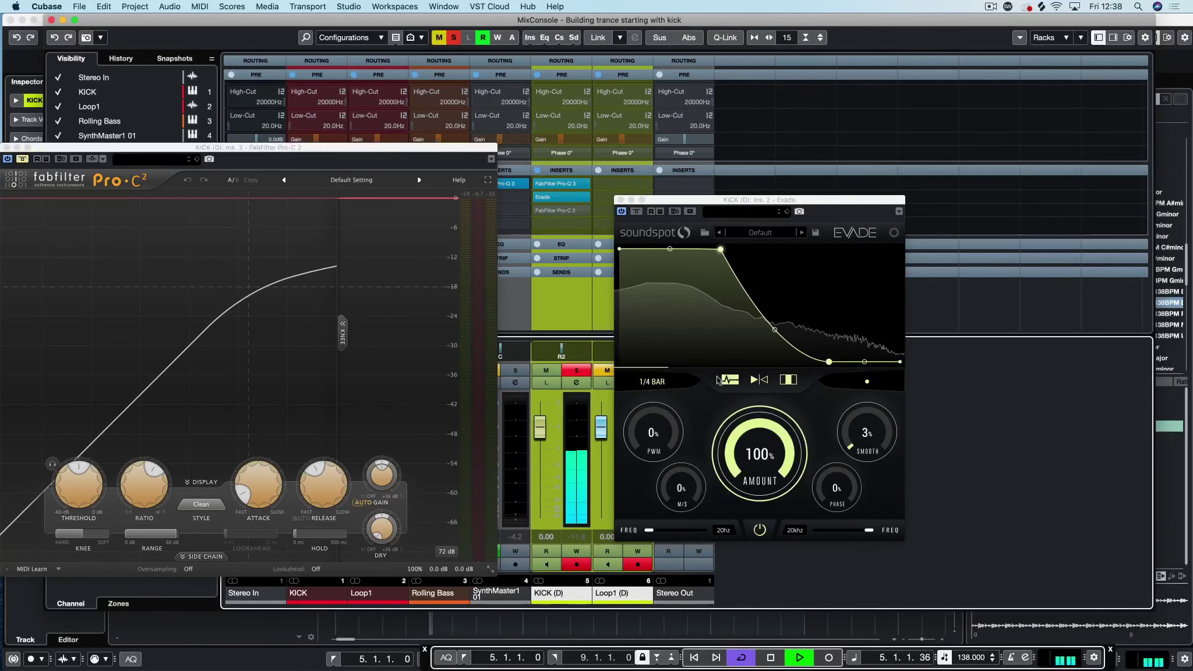
pyautogui.doubleClick(562, 352)
pyautogui.press('Return')
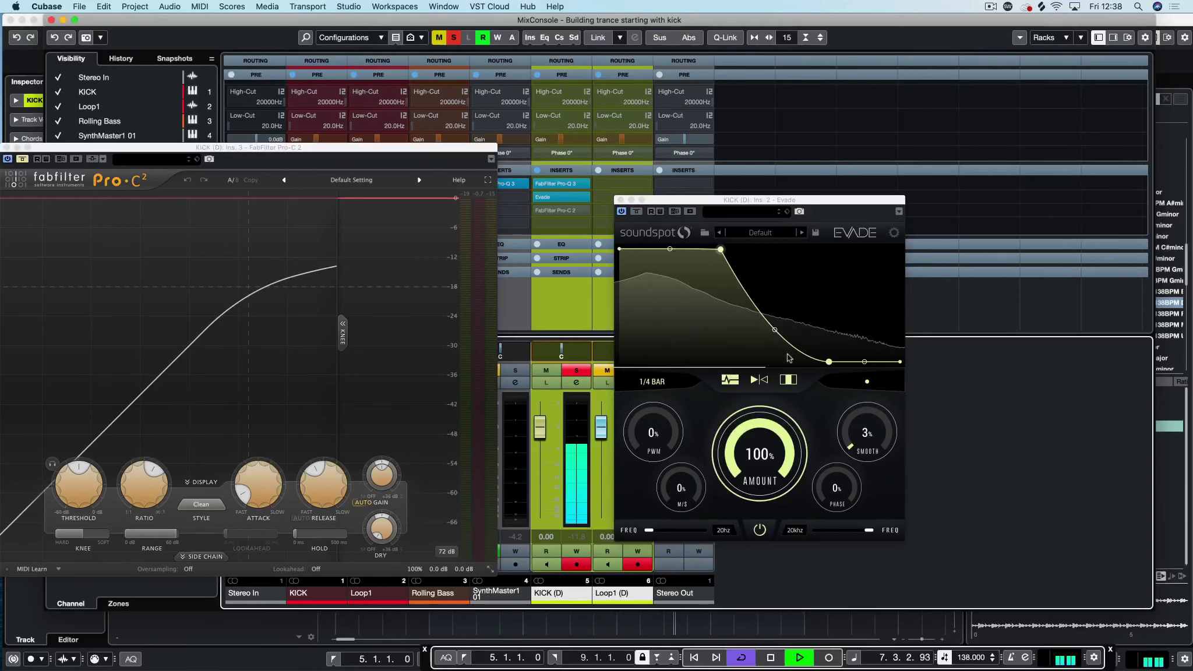
# Step: Shift the Evade curve's drop earlier and make it steeper to shorten the kick's tail, and compare it with the plug-in bypassed
pyautogui.moveTo(832, 364); pyautogui.dragTo(763, 344)
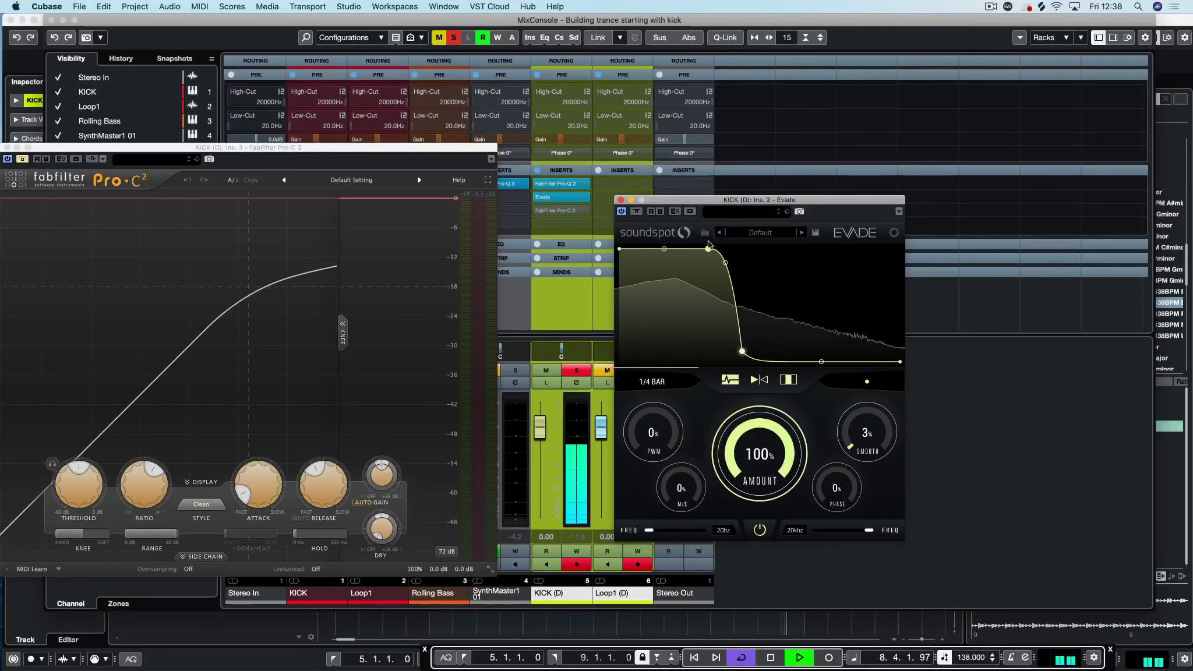
pyautogui.click(637, 211)
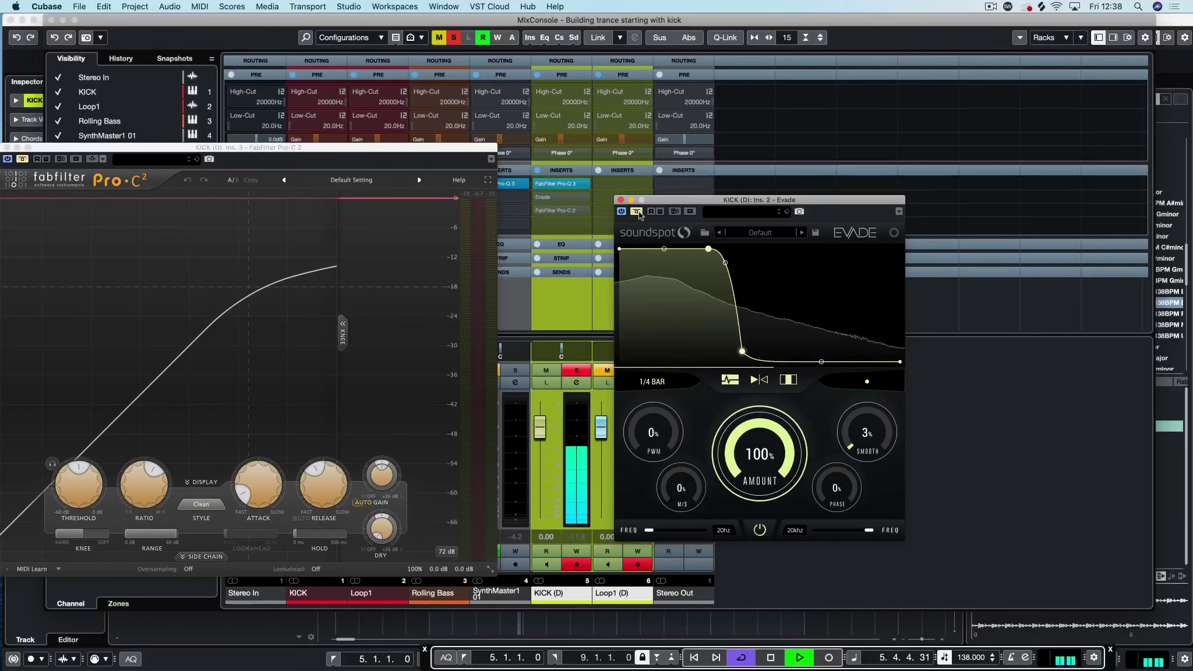
pyautogui.click(637, 212)
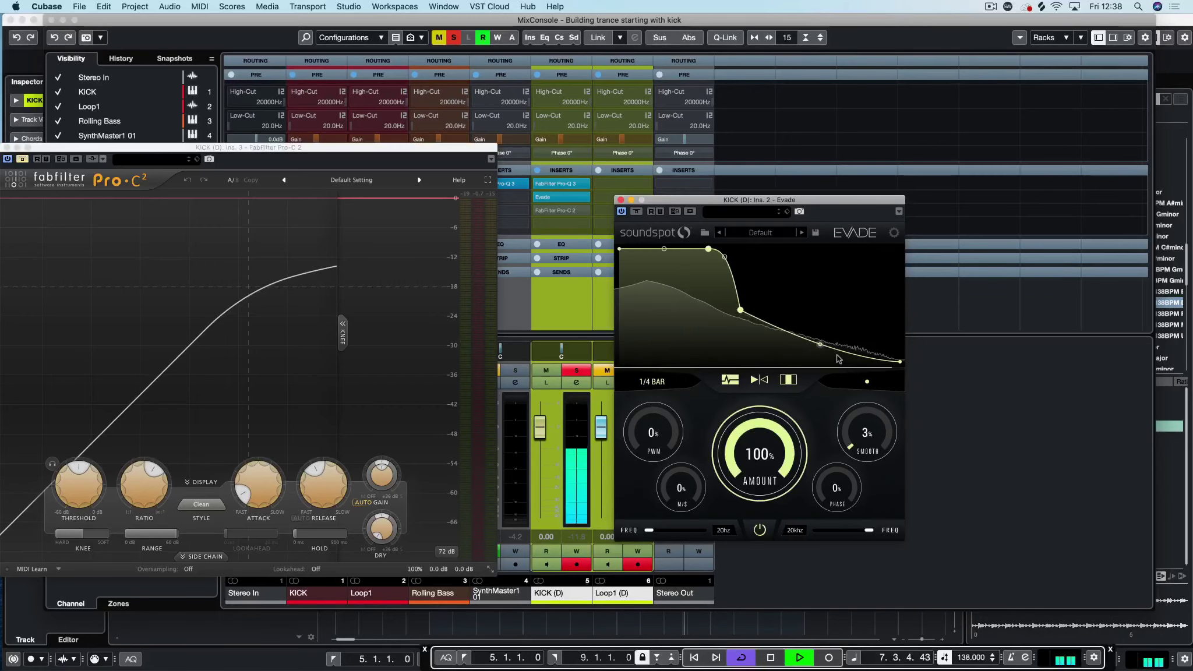
# Step: Give Evade's curve a two-stage decay with a mid-level point before it reaches zero, and compare the kick against bypass
pyautogui.doubleClick(836, 348)
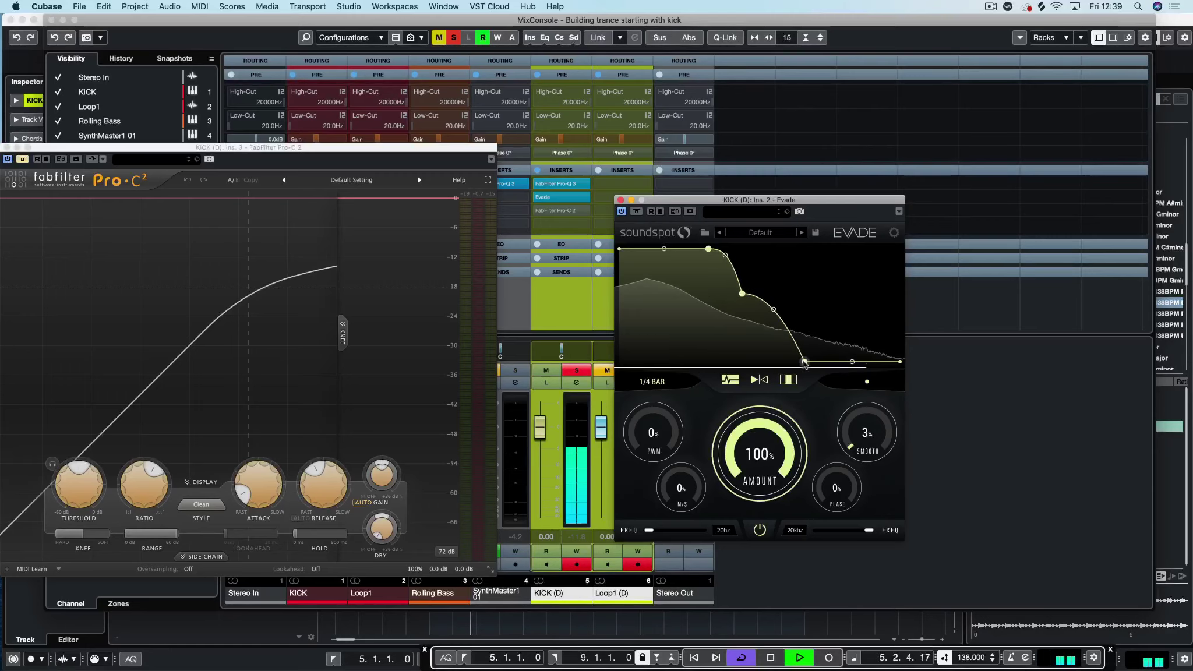
pyautogui.moveTo(803, 364); pyautogui.dragTo(805, 364)
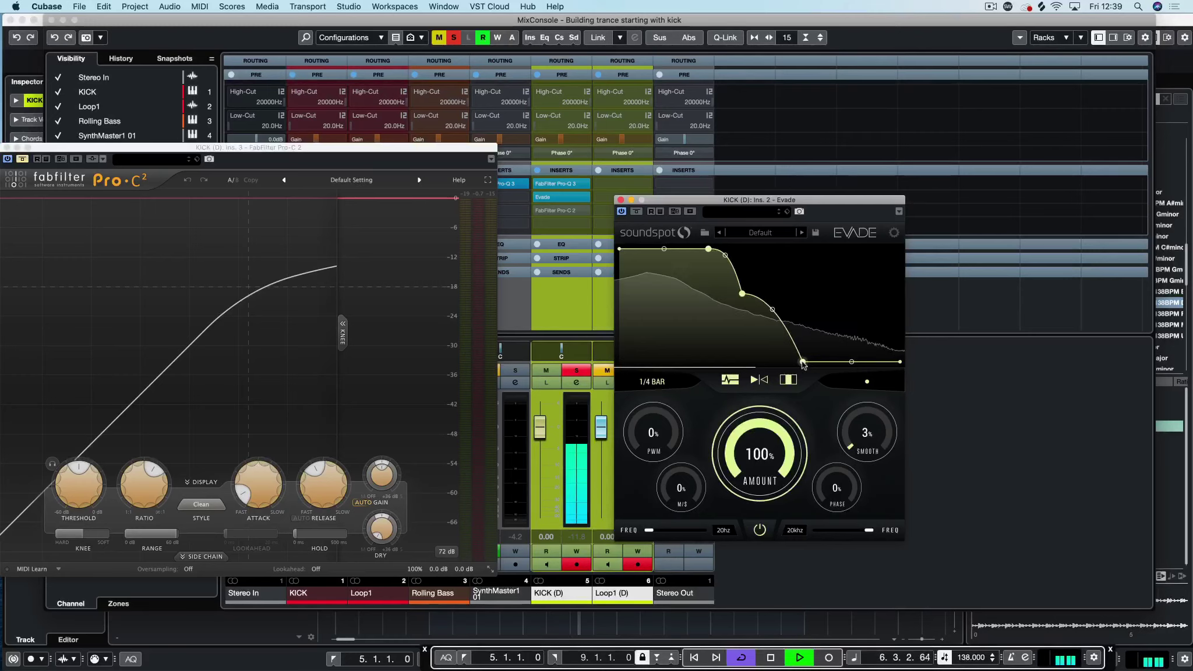
pyautogui.click(636, 212)
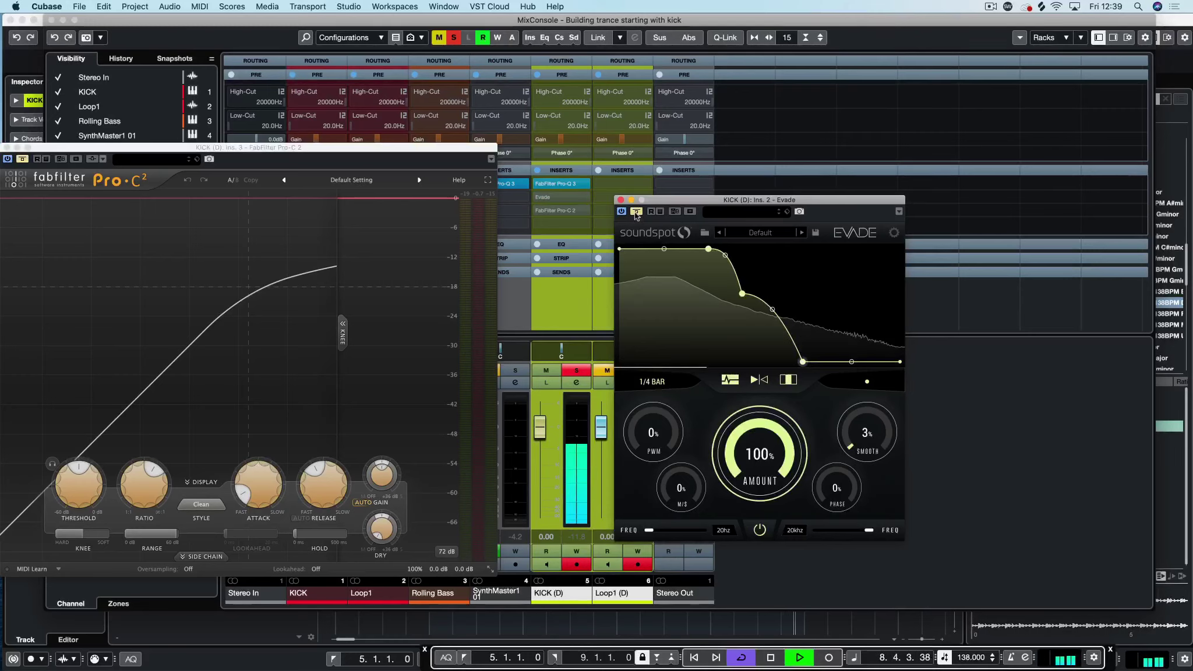
pyautogui.click(636, 212)
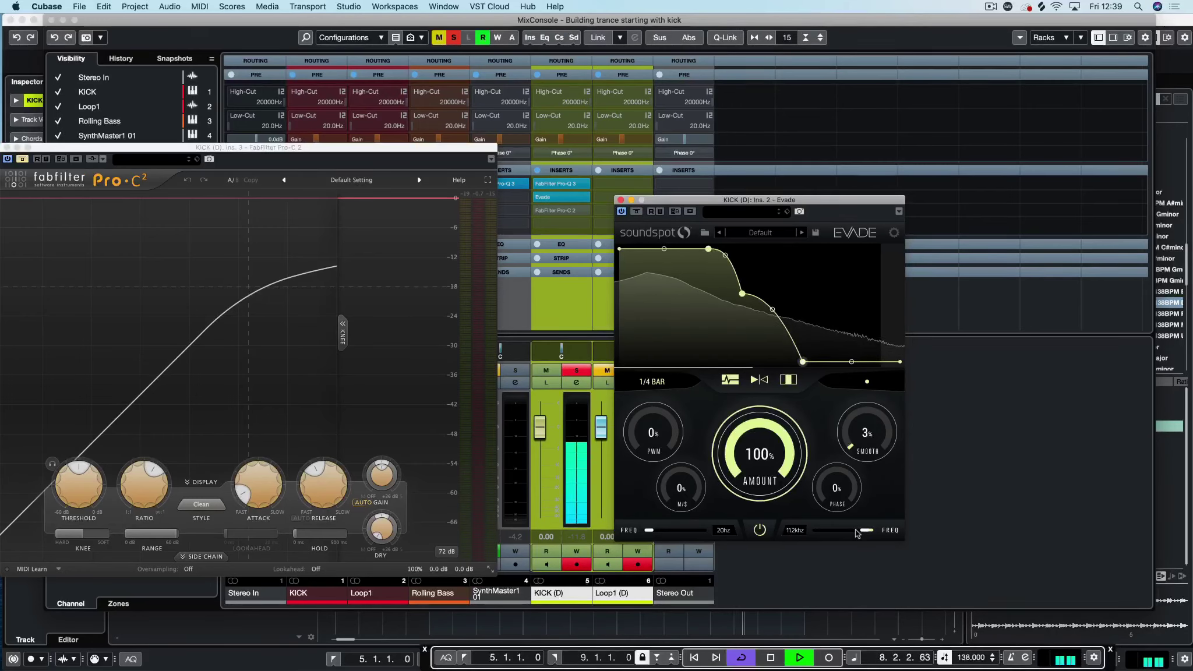
# Step: Lower Evade's upper frequency limit to 16.8 kHz, stop playback and close the Evade window
pyautogui.moveTo(869, 531)
pyautogui.mouseDown()
pyautogui.moveTo(822, 535)
pyautogui.moveTo(865, 539)
pyautogui.mouseUp()
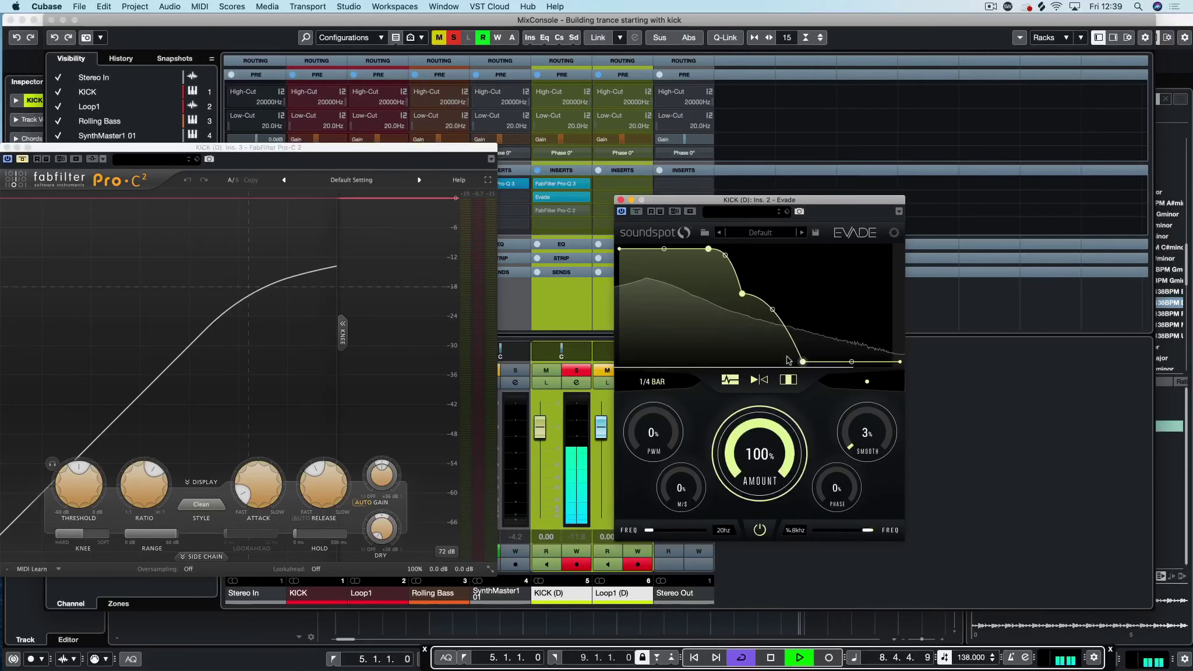
pyautogui.press('space')
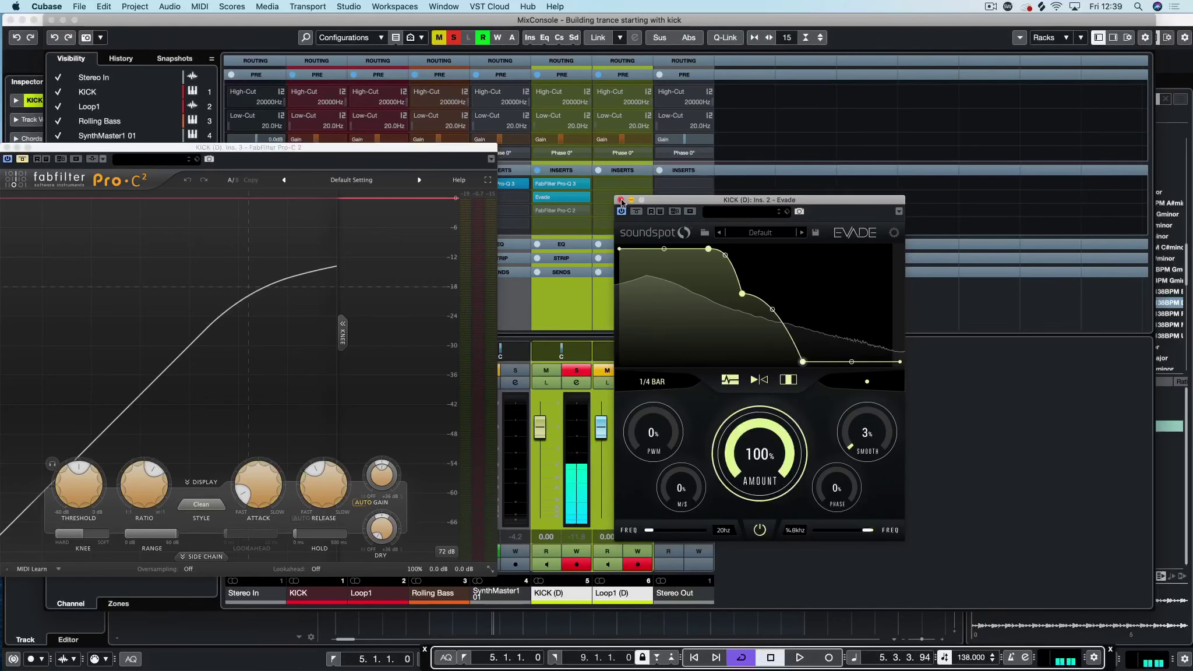
pyautogui.click(621, 201)
# Step: Play the kick through Pro-C 2 at its default setting and compare it with the compressor bypassed
pyautogui.moveTo(243, 148); pyautogui.dragTo(487, 116)
pyautogui.press('space')
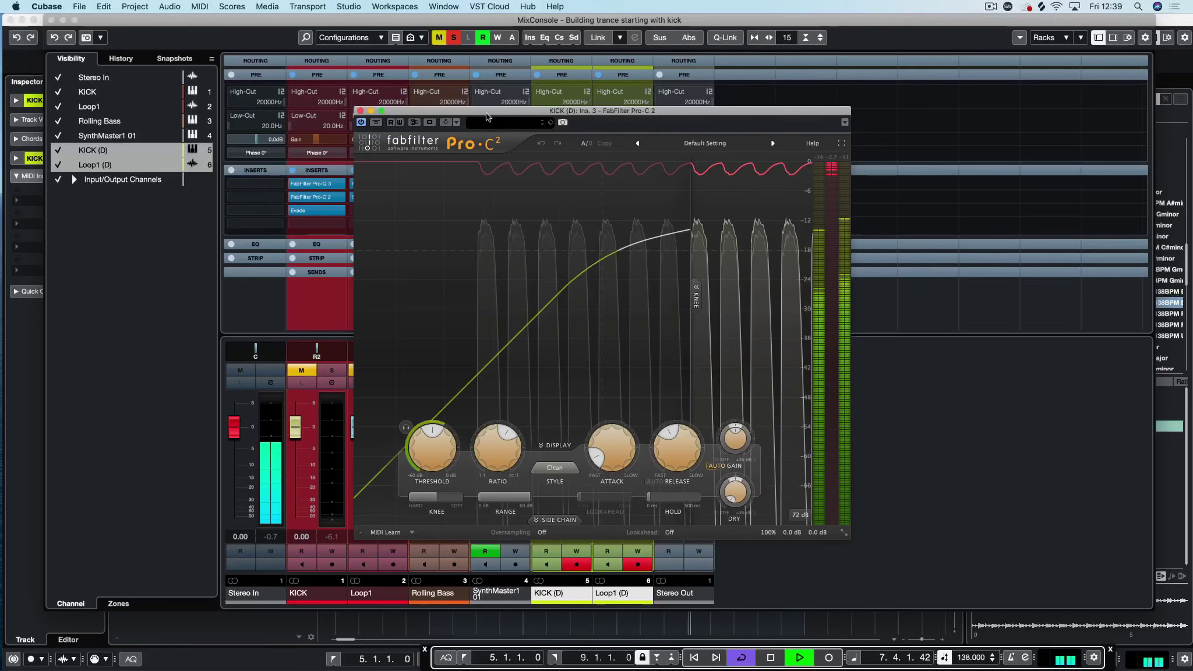
pyautogui.click(376, 123)
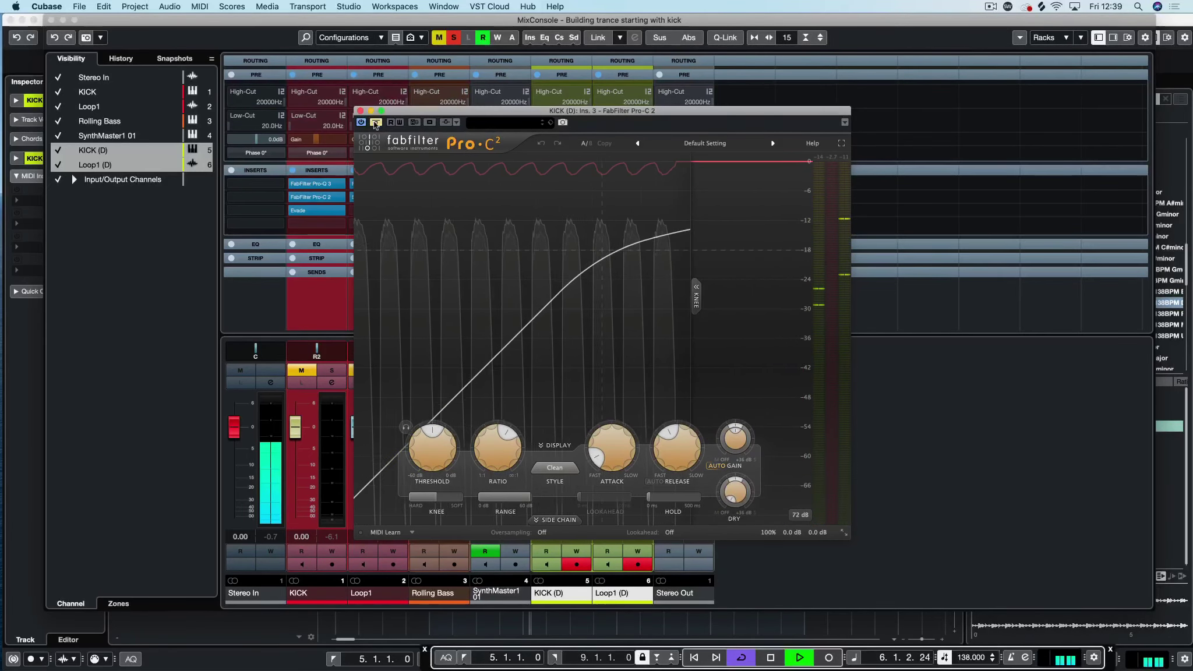
pyautogui.click(376, 122)
pyautogui.press('space')
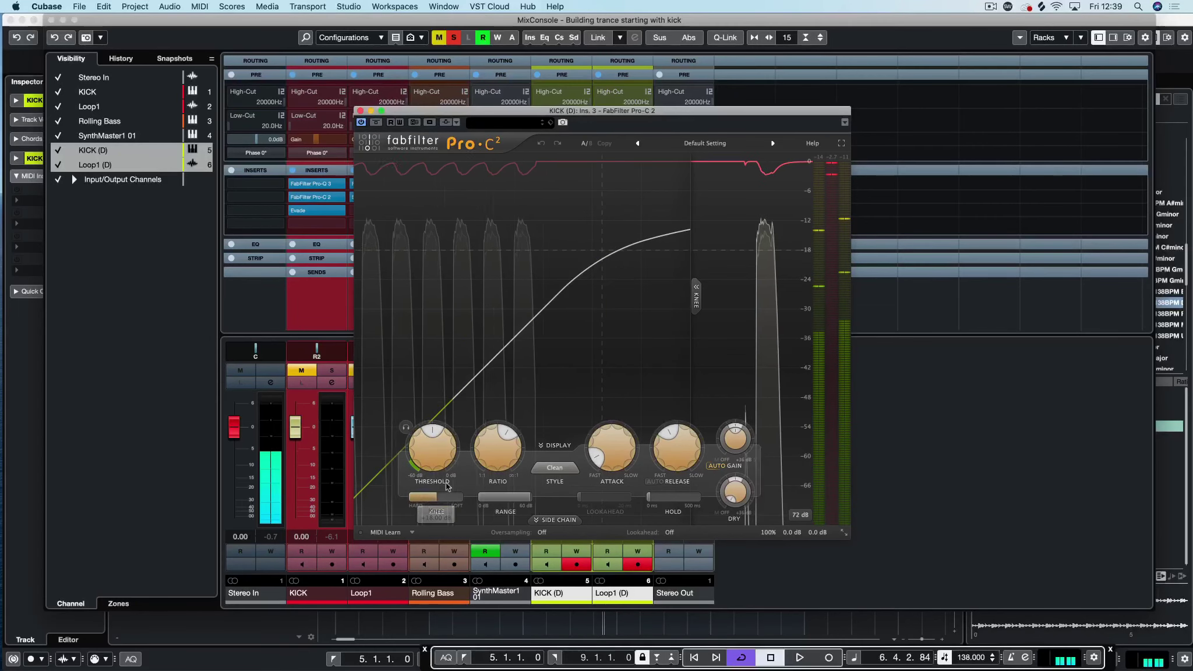
# Step: Raise Pro-C 2's threshold to 0.00 dB and compare the played kick with the compressor on and bypassed
pyautogui.moveTo(448, 487); pyautogui.dragTo(448, 437)
pyautogui.press('space')
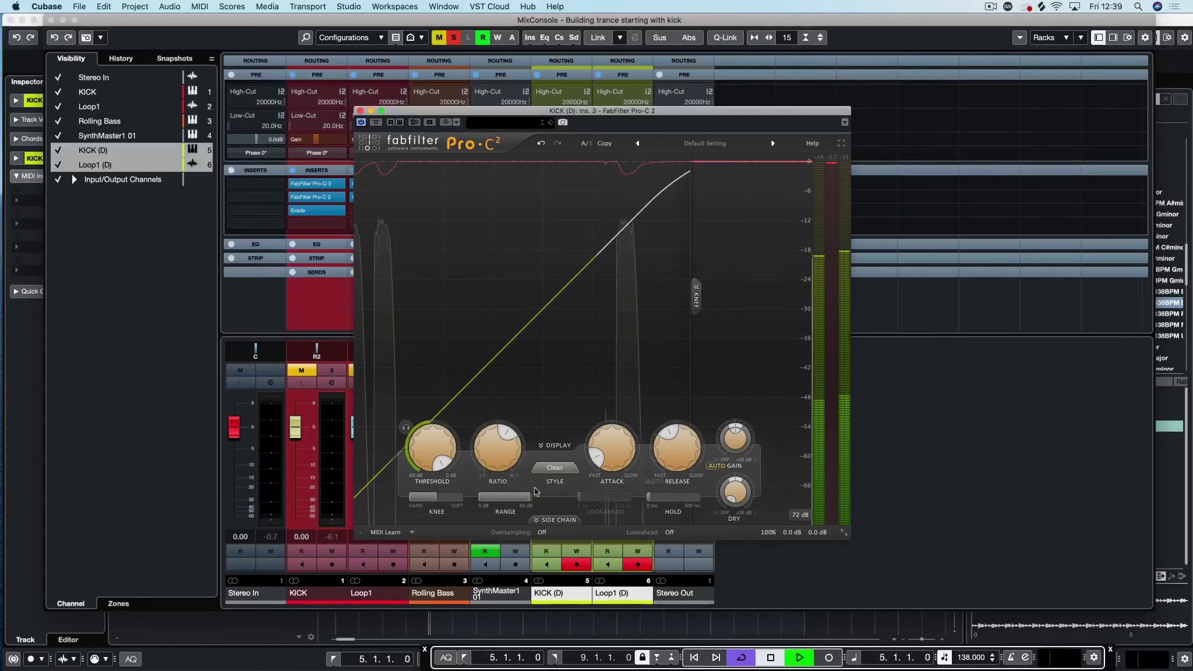
pyautogui.click(375, 123)
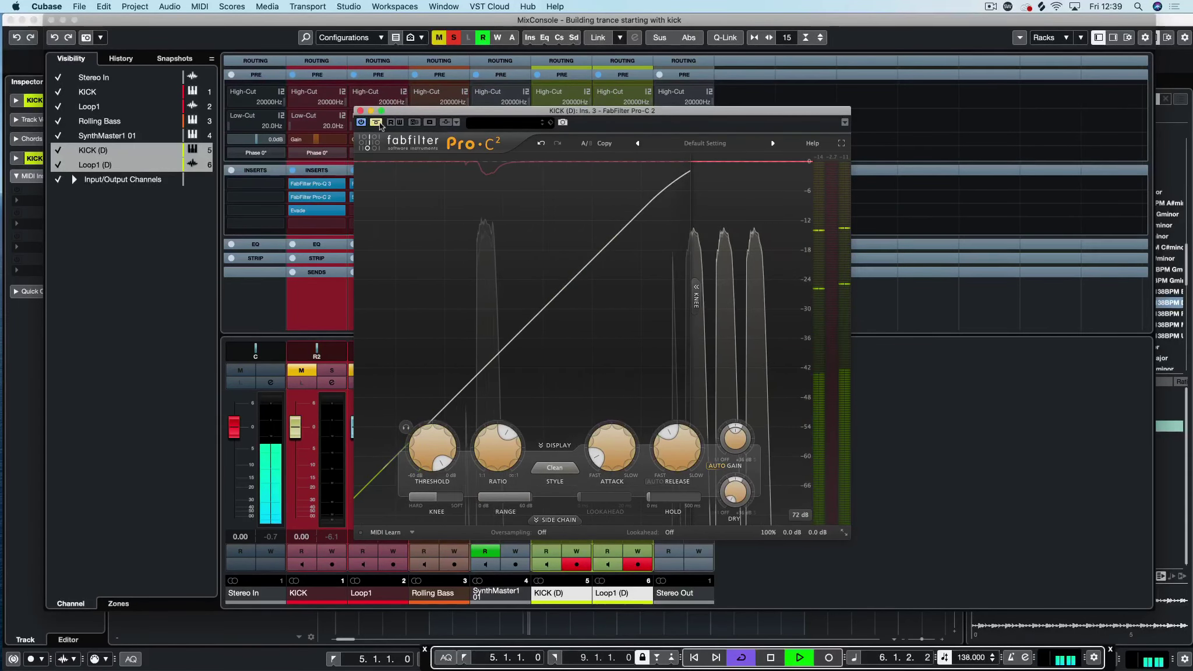
pyautogui.click(377, 124)
pyautogui.press('space')
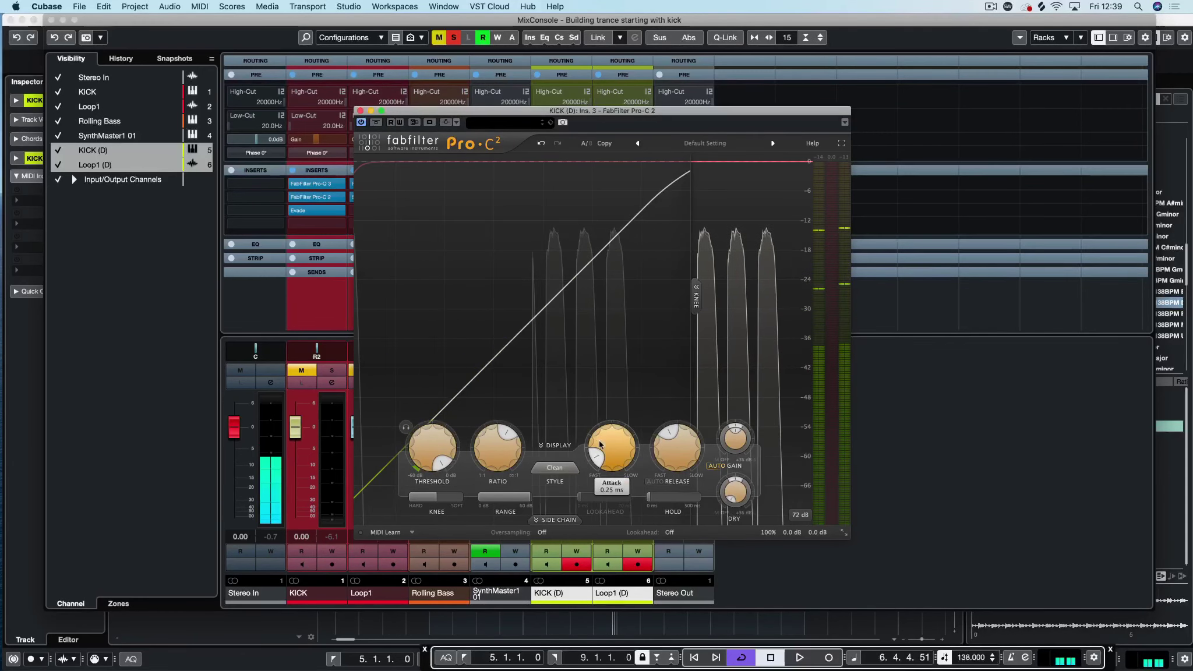
# Step: Set Pro-C 2's attack to 7.65 ms and shorten its release
pyautogui.moveTo(600, 444); pyautogui.dragTo(591, 419)
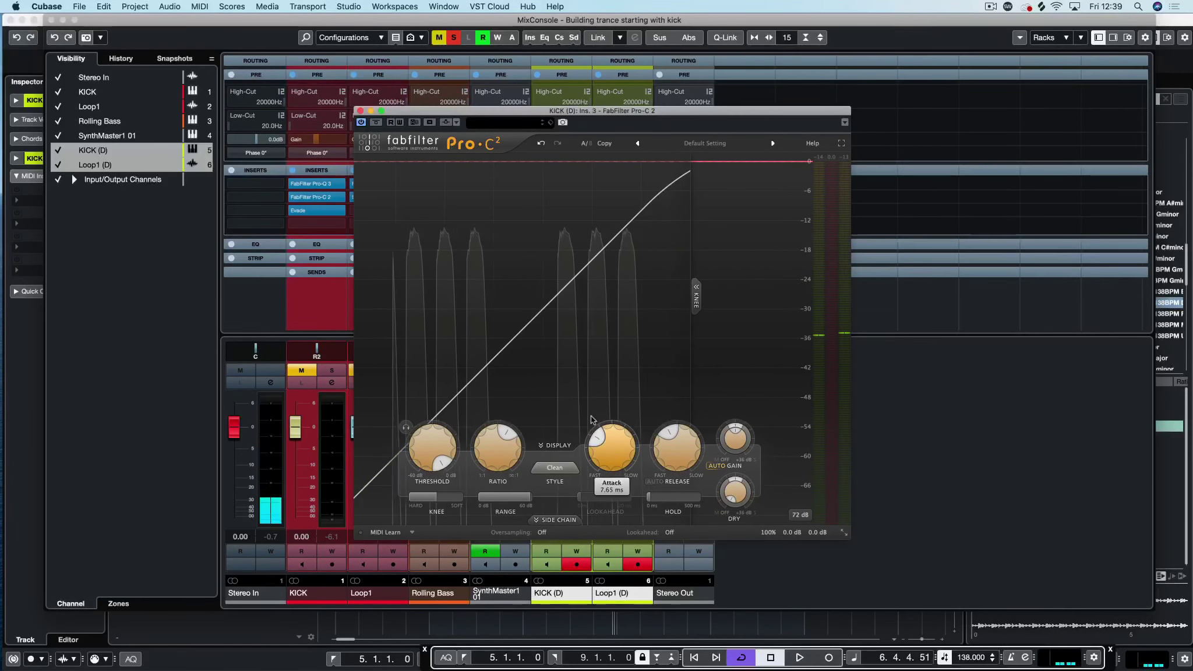
pyautogui.moveTo(670, 450); pyautogui.dragTo(658, 472)
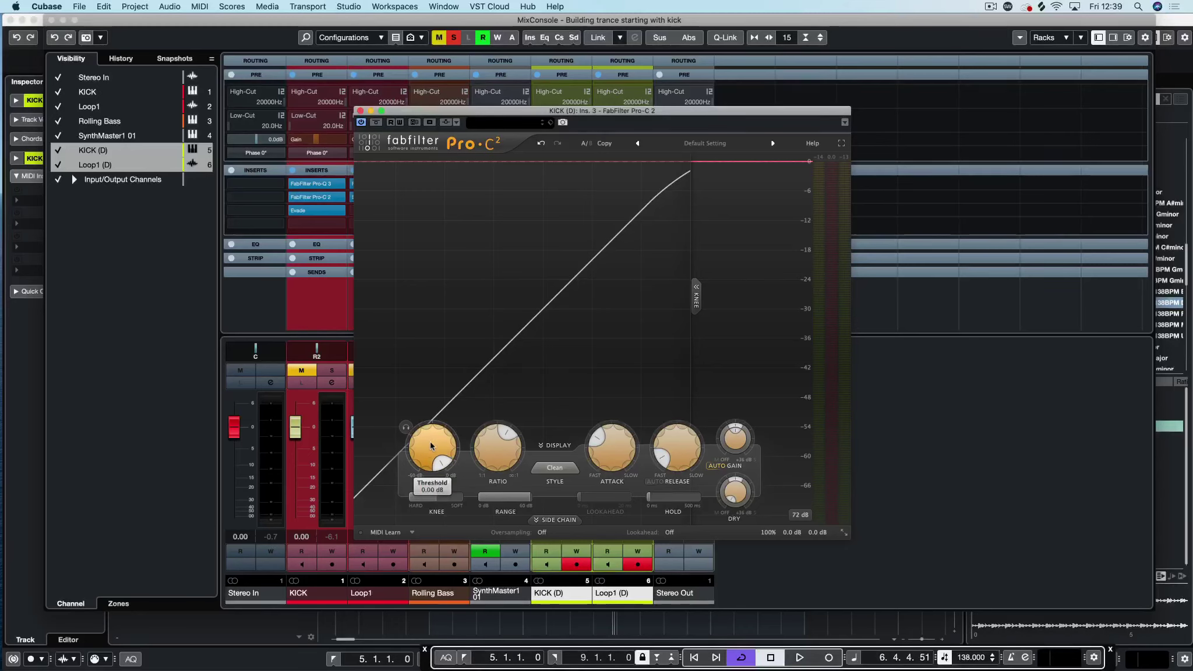
# Step: Lower Pro-C 2's threshold to about -20 dB while the kick plays, then stop playback
pyautogui.press('space')
pyautogui.moveTo(428, 443); pyautogui.dragTo(427, 463)
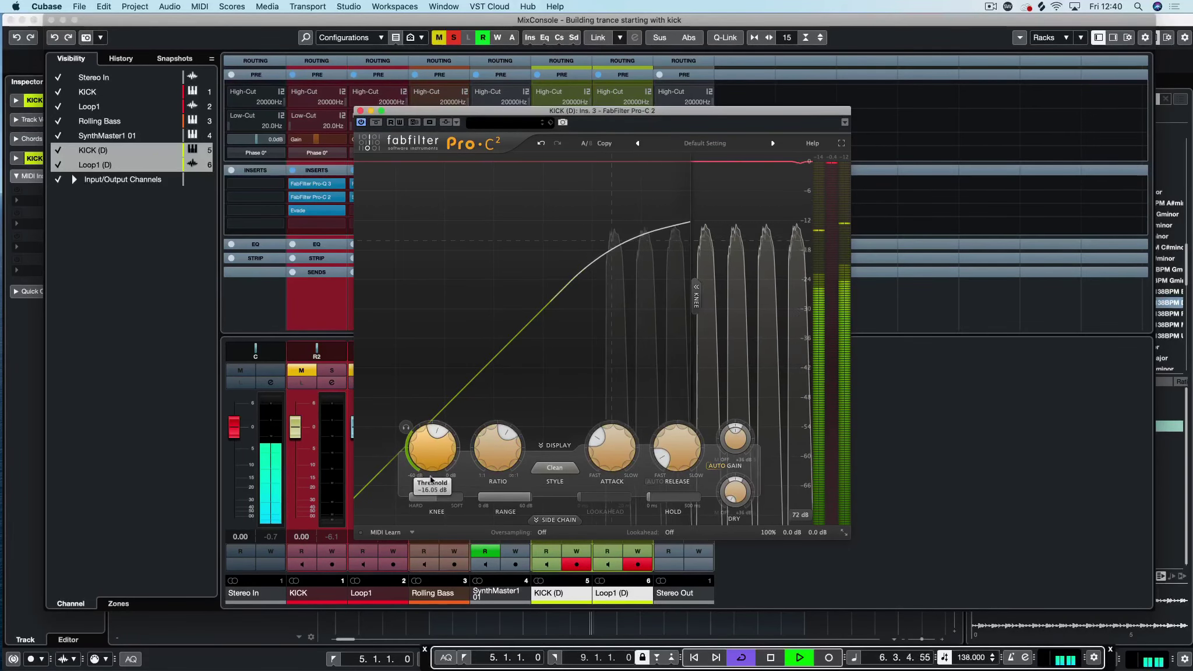
pyautogui.moveTo(433, 471); pyautogui.dragTo(430, 465)
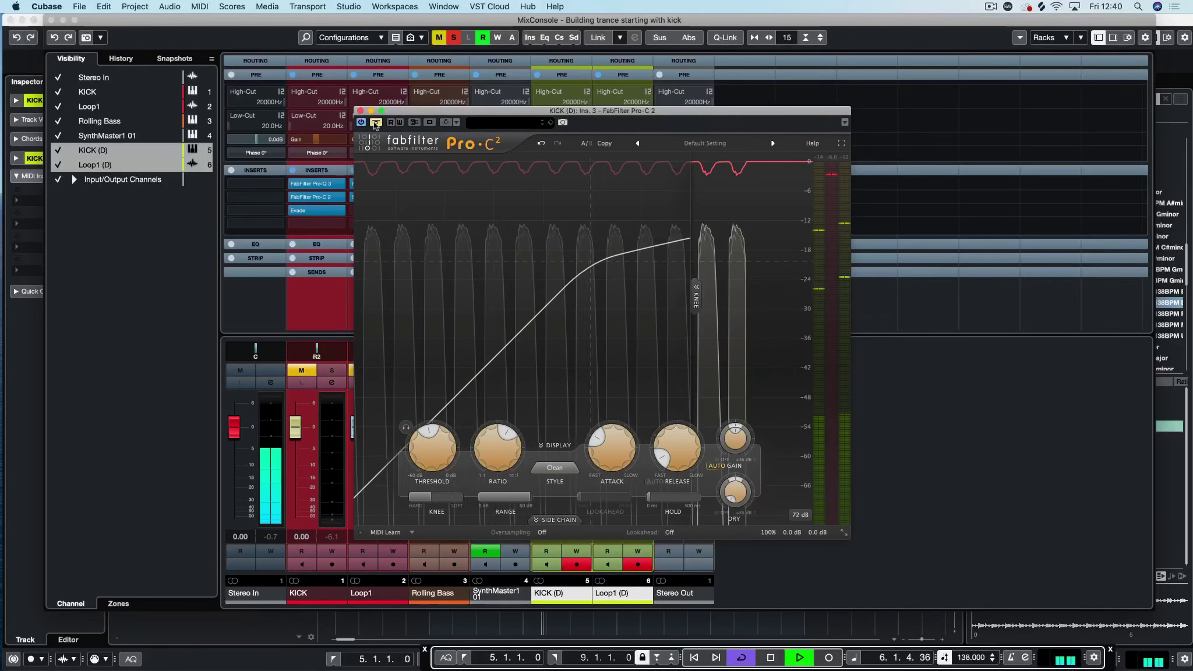
pyautogui.press('space')
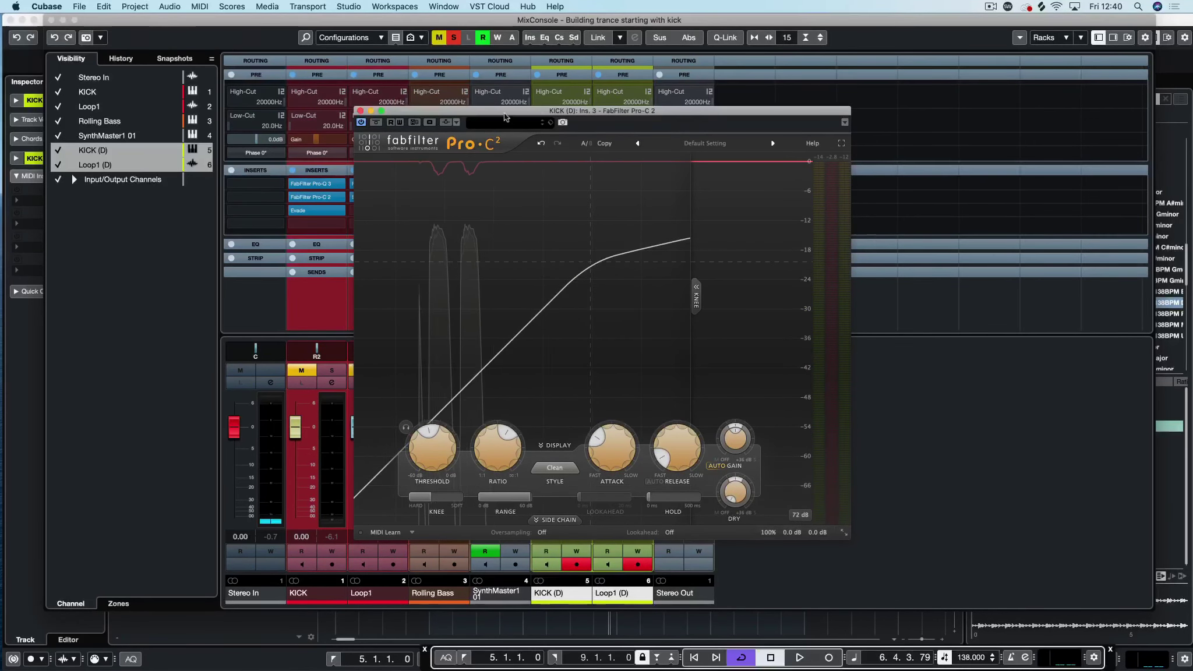
# Step: Reset the KICK (D) peak meter and compare the playing kick's level with Pro-C 2 bypassed and enabled
pyautogui.moveTo(378, 110); pyautogui.dragTo(621, 106)
pyautogui.click(620, 118)
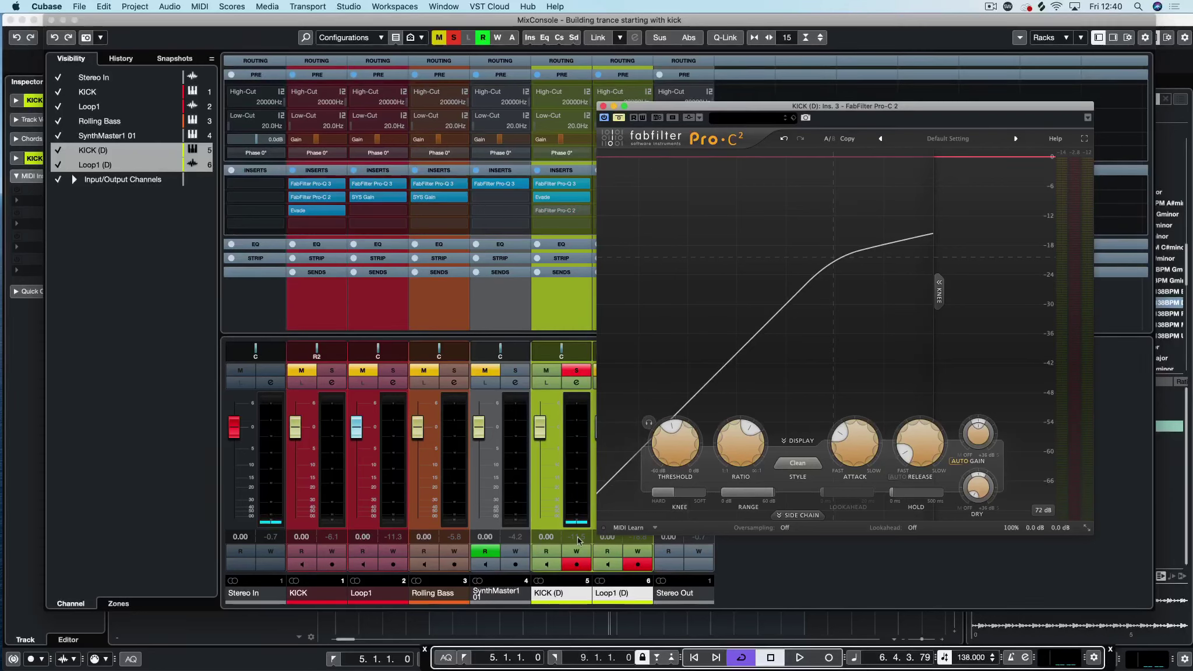
pyautogui.click(590, 552)
pyautogui.press('space')
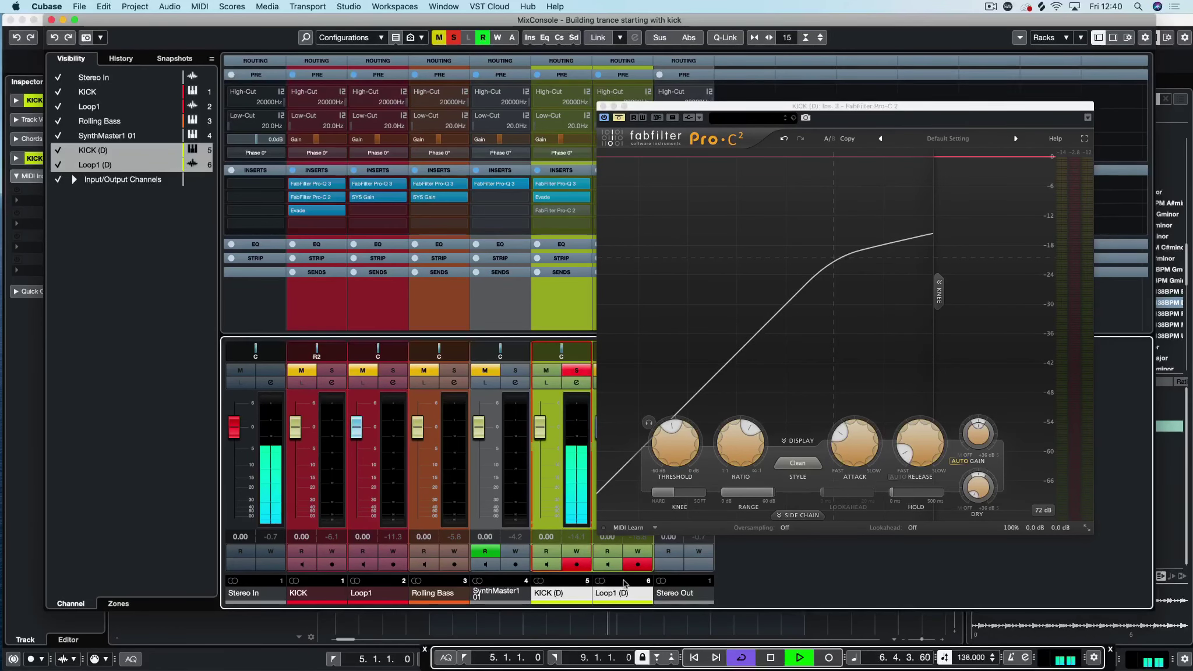
pyautogui.click(619, 118)
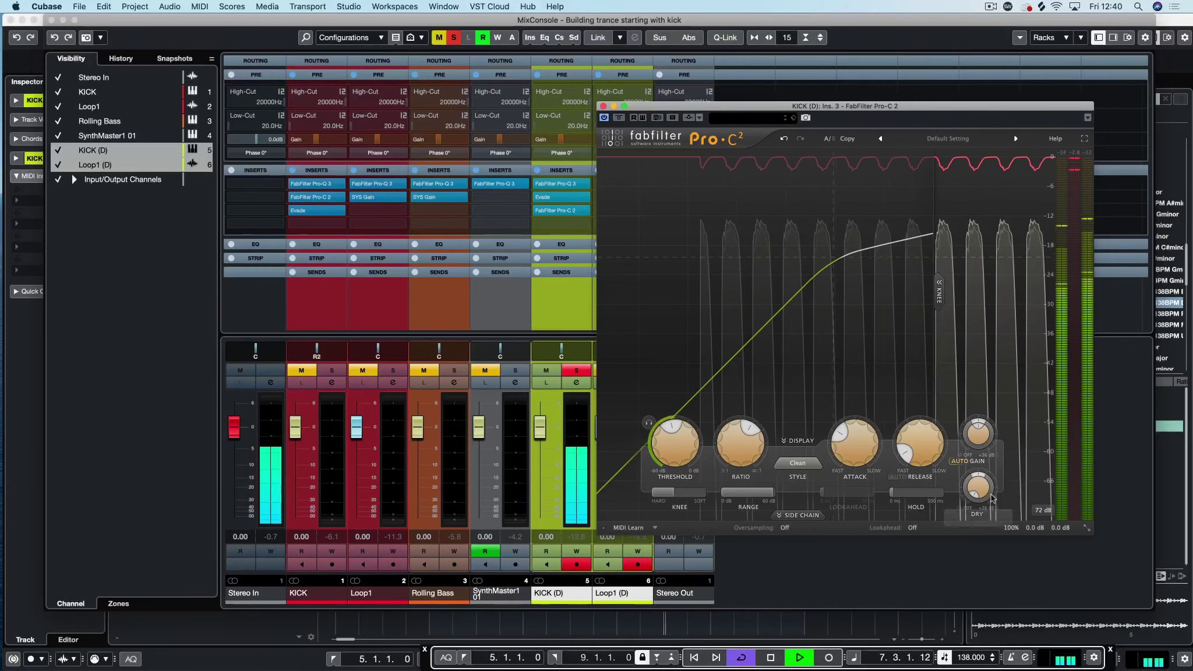
# Step: Set Pro-C 2's output level to +6.0 dB and play the kick to check its level, with the compressor window closed at the end
pyautogui.moveTo(1062, 529)
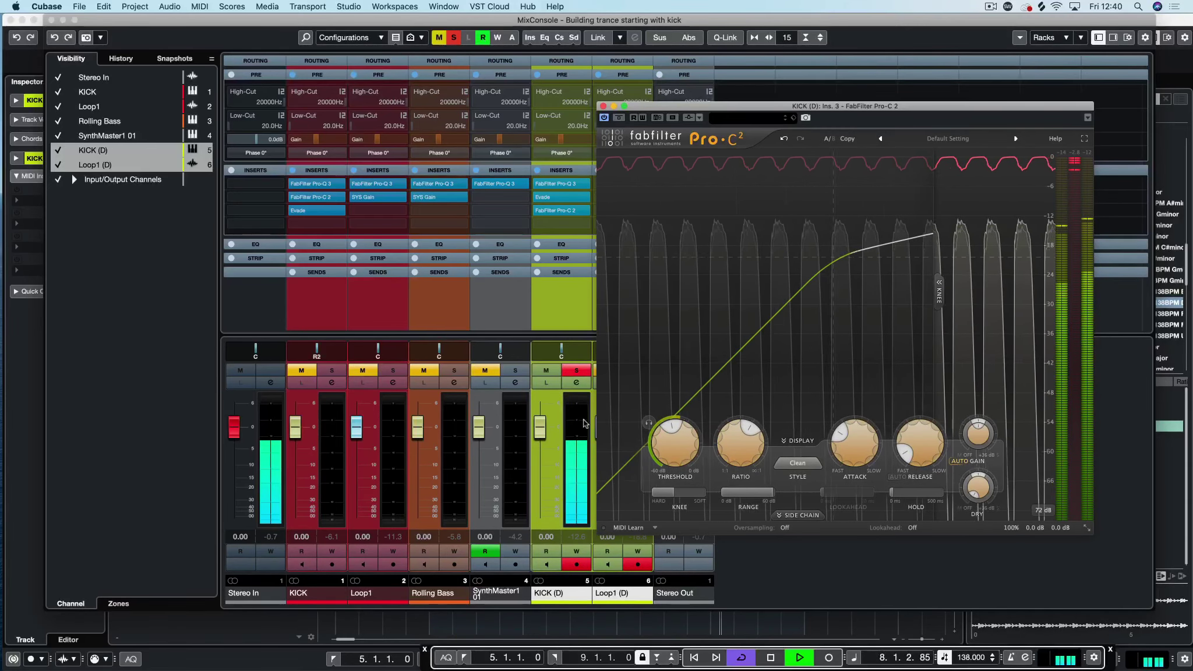
pyautogui.press('space')
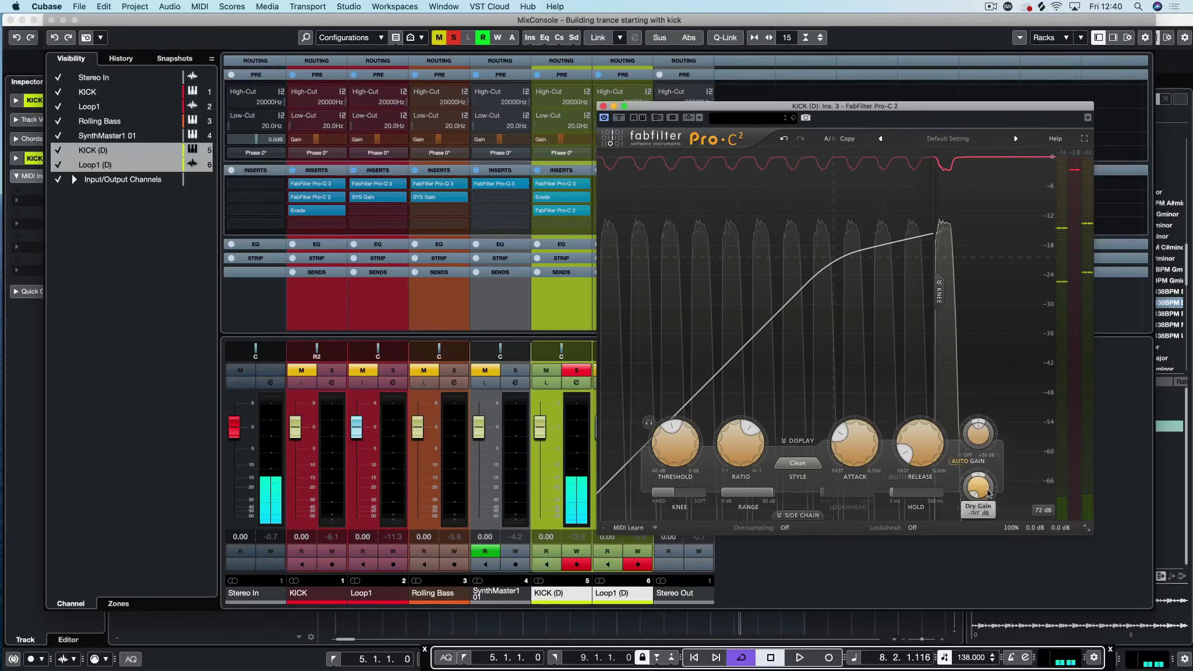
pyautogui.moveTo(989, 494)
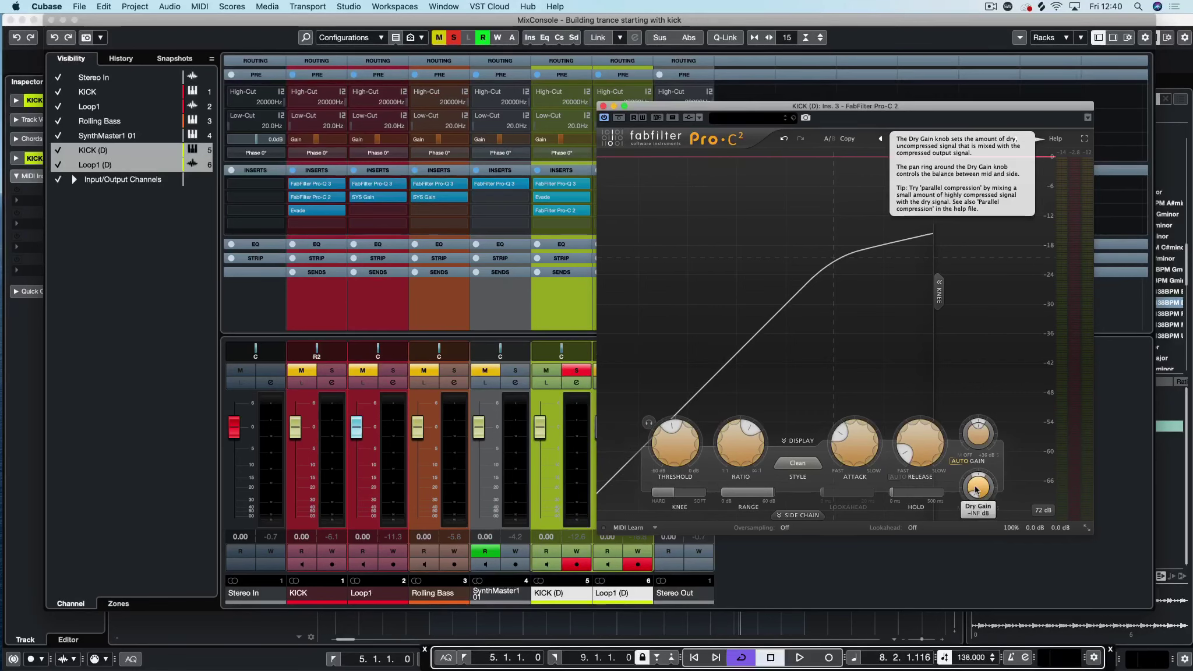
pyautogui.moveTo(1056, 508)
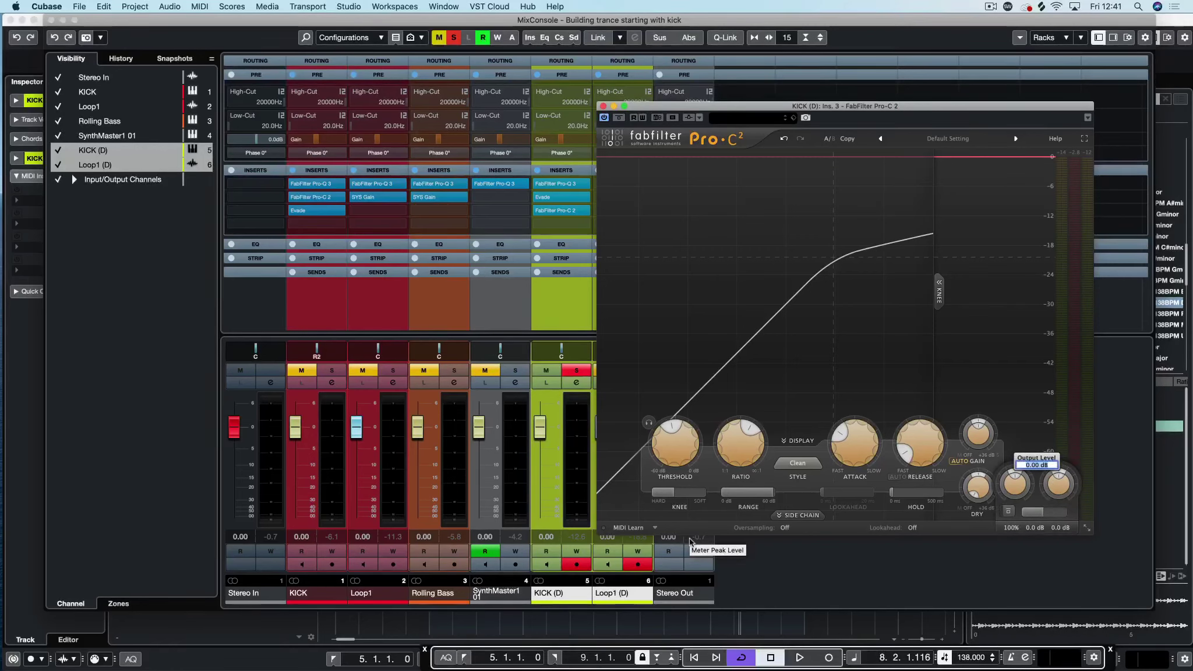
pyautogui.press('Return')
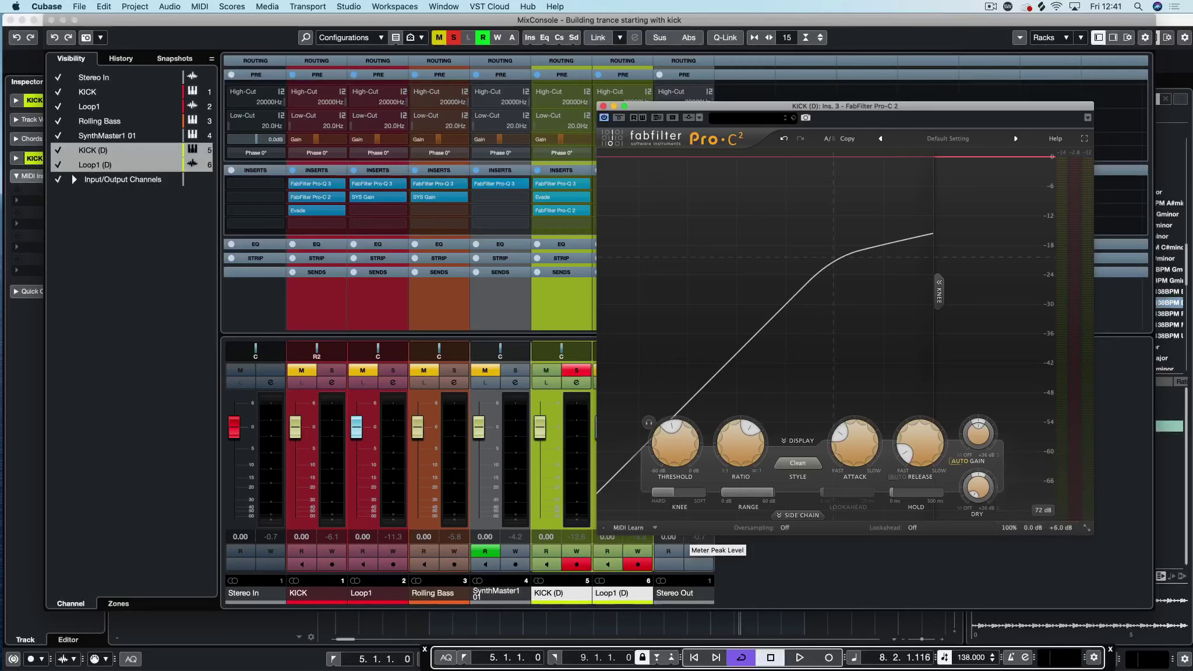
pyautogui.press('space')
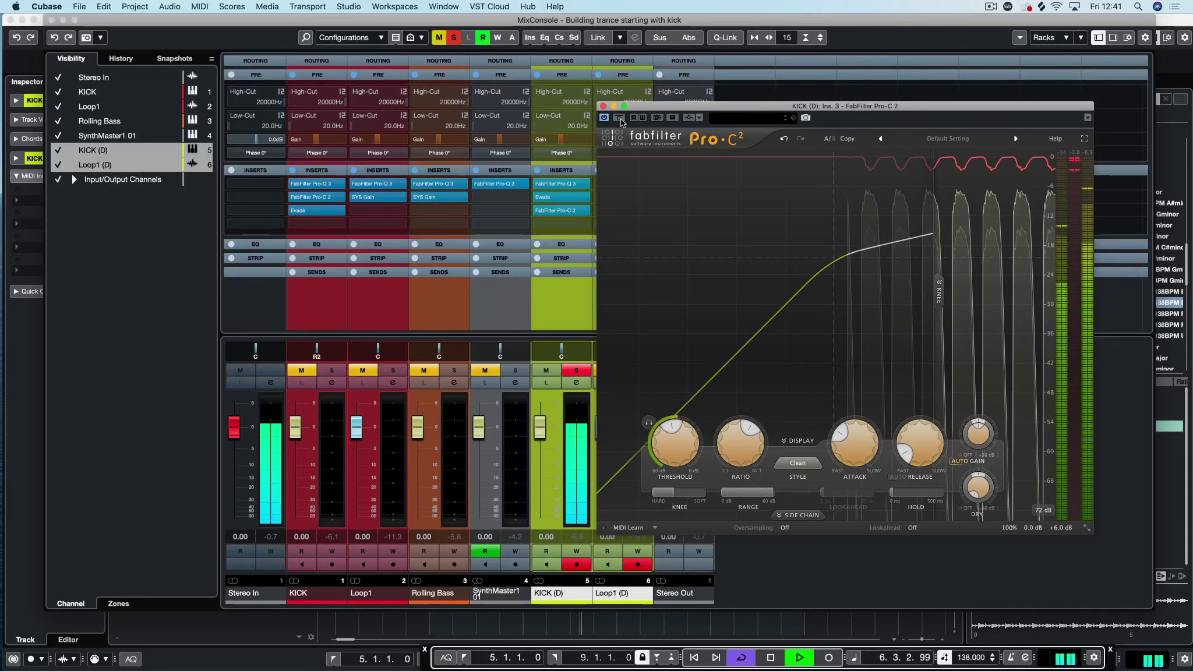
pyautogui.press('space')
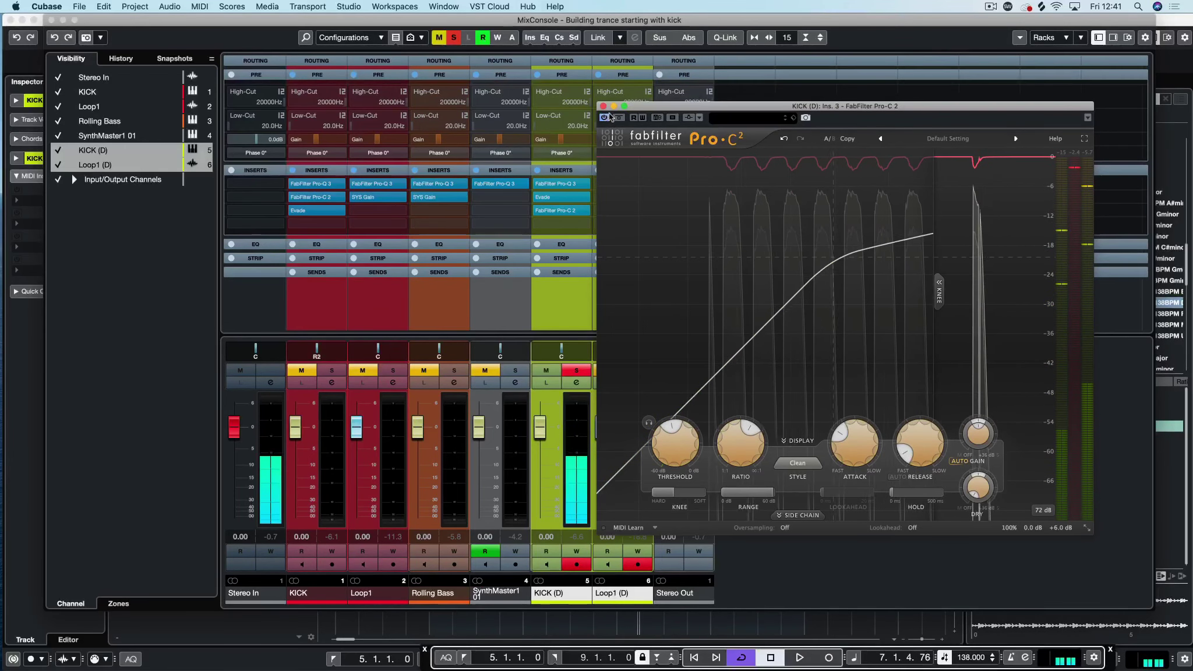
pyautogui.click(604, 106)
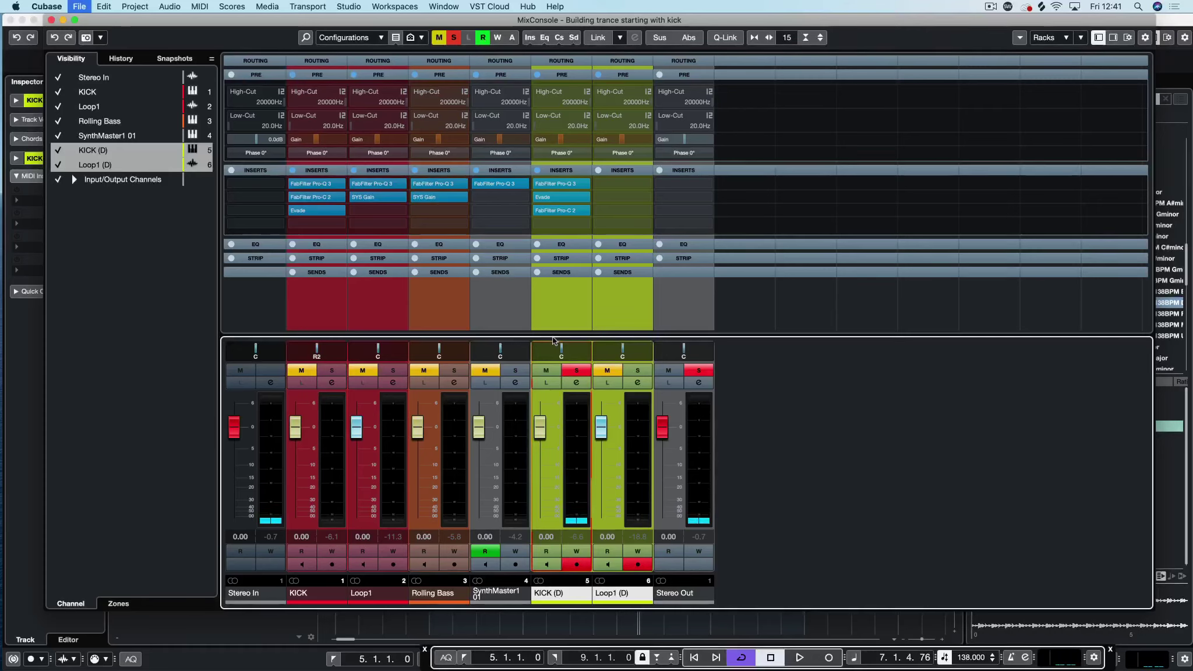
pyautogui.press('space')
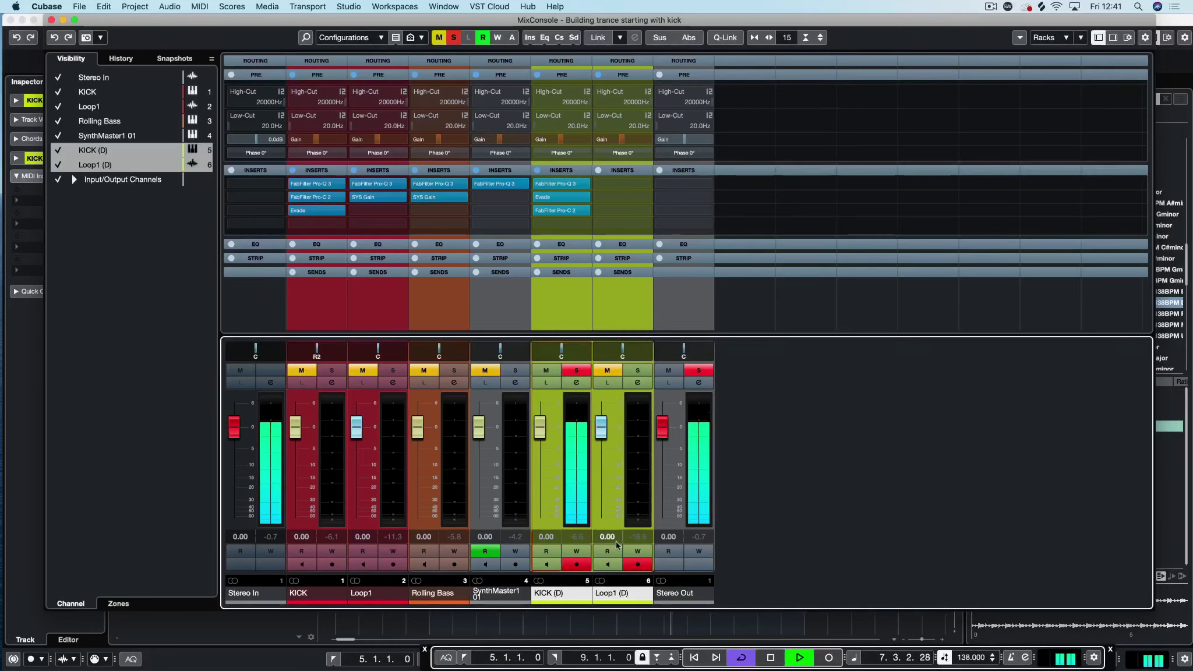
pyautogui.press('space')
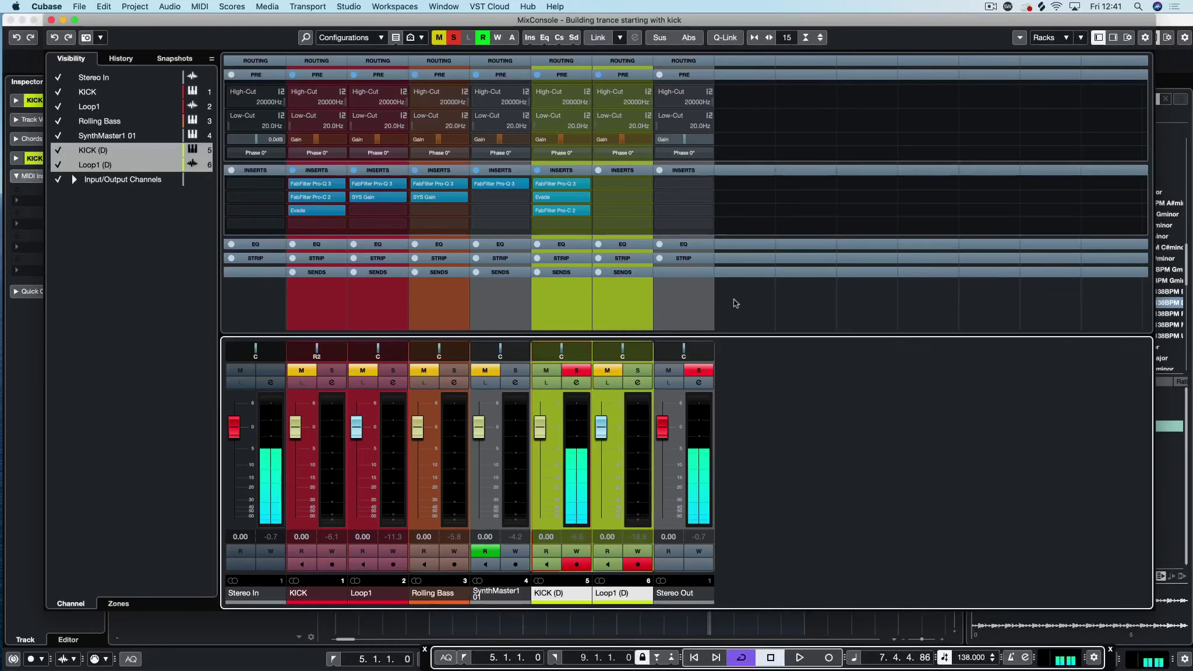
# Step: Solo Loop1 (D) alongside the kick and insert FabFilter Pro-Q 3 in its first insert slot while both play
pyautogui.click(637, 371)
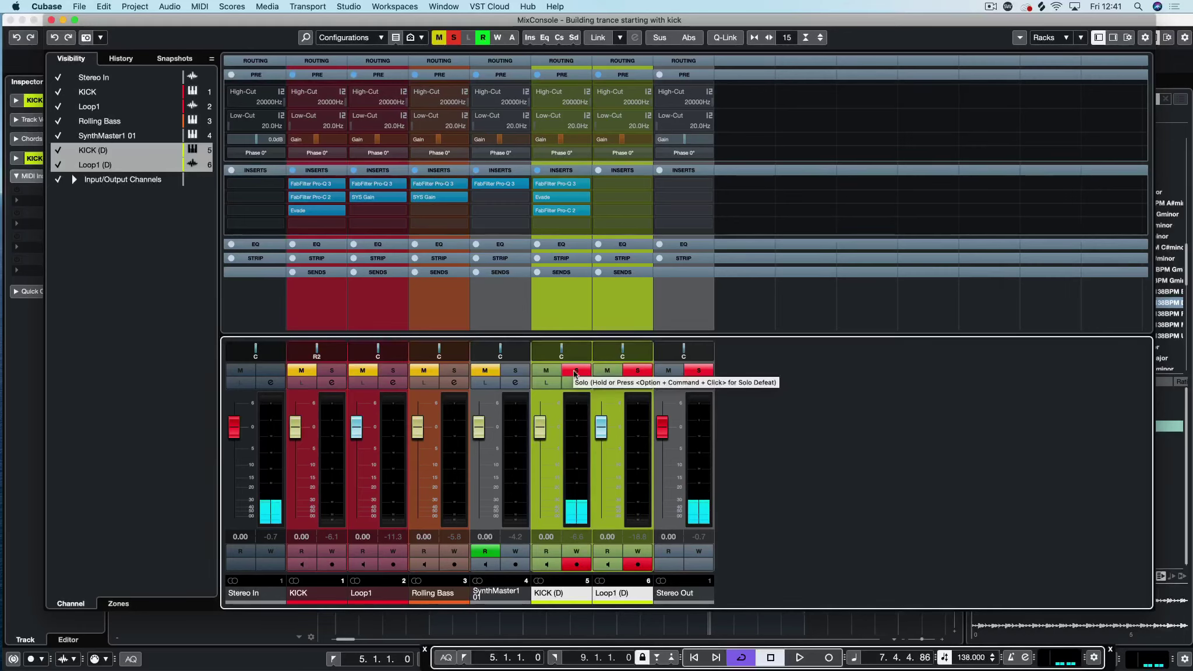
pyautogui.press('space')
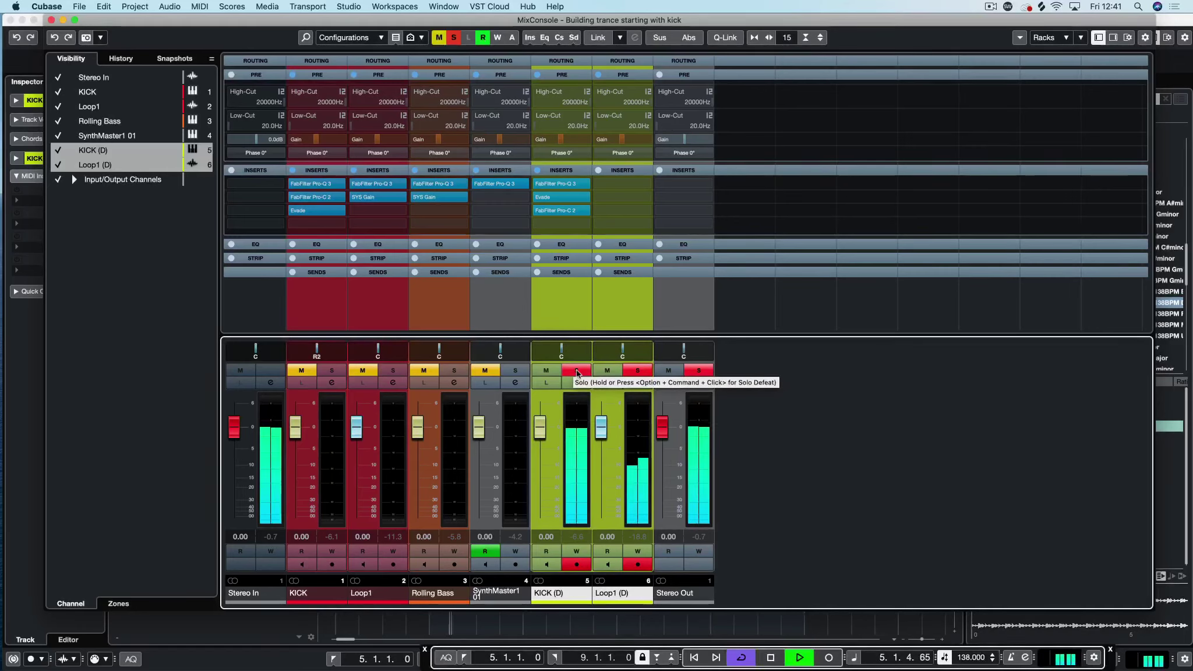
pyautogui.click(648, 185)
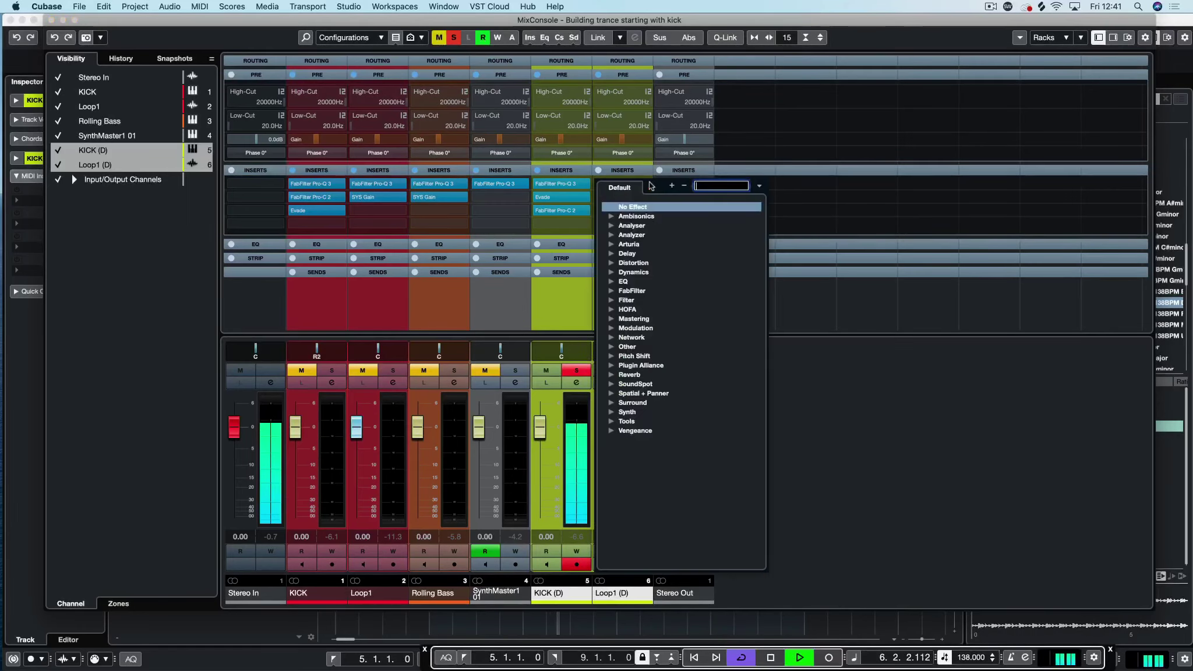
pyautogui.write('pro')
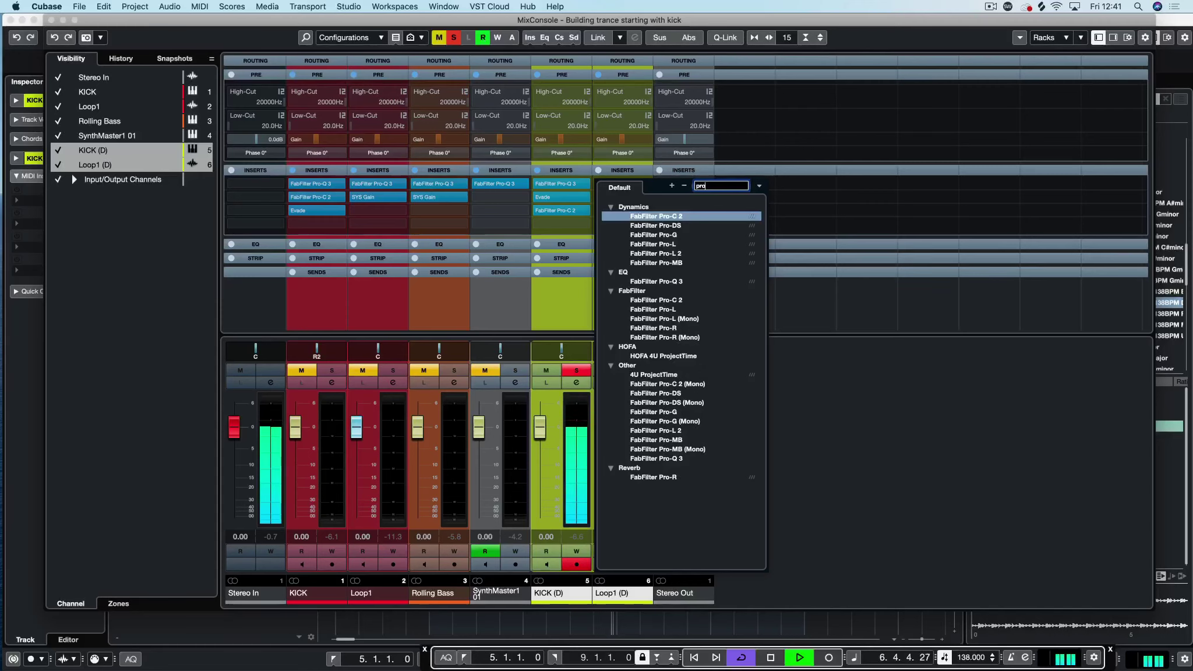
pyautogui.click(673, 282)
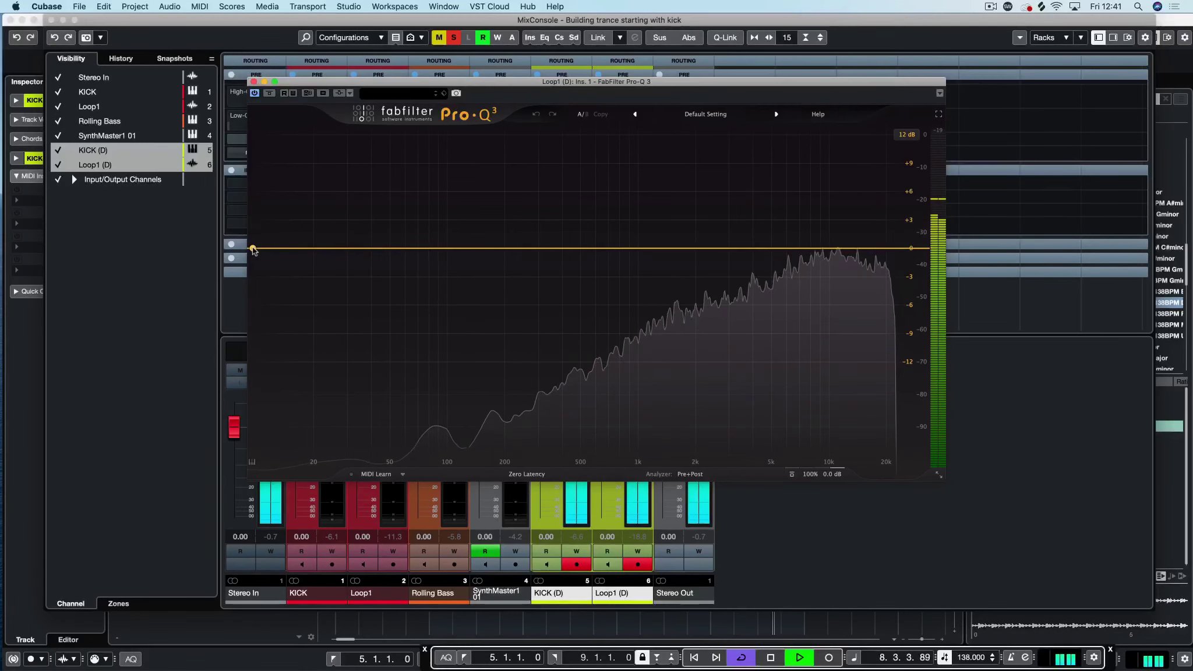
# Step: Add a 12 dB/oct low cut at about 761 Hz to the loop and audition the band on its own
pyautogui.moveTo(252, 248); pyautogui.dragTo(615, 244)
pyautogui.click(633, 209)
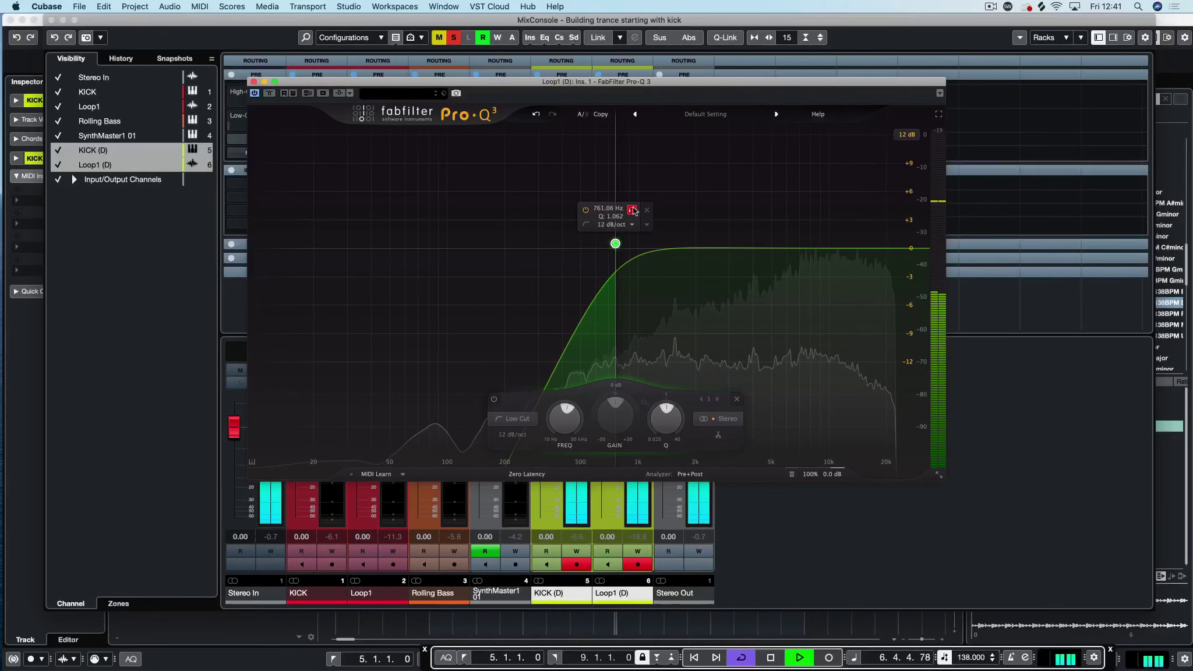
pyautogui.click(633, 210)
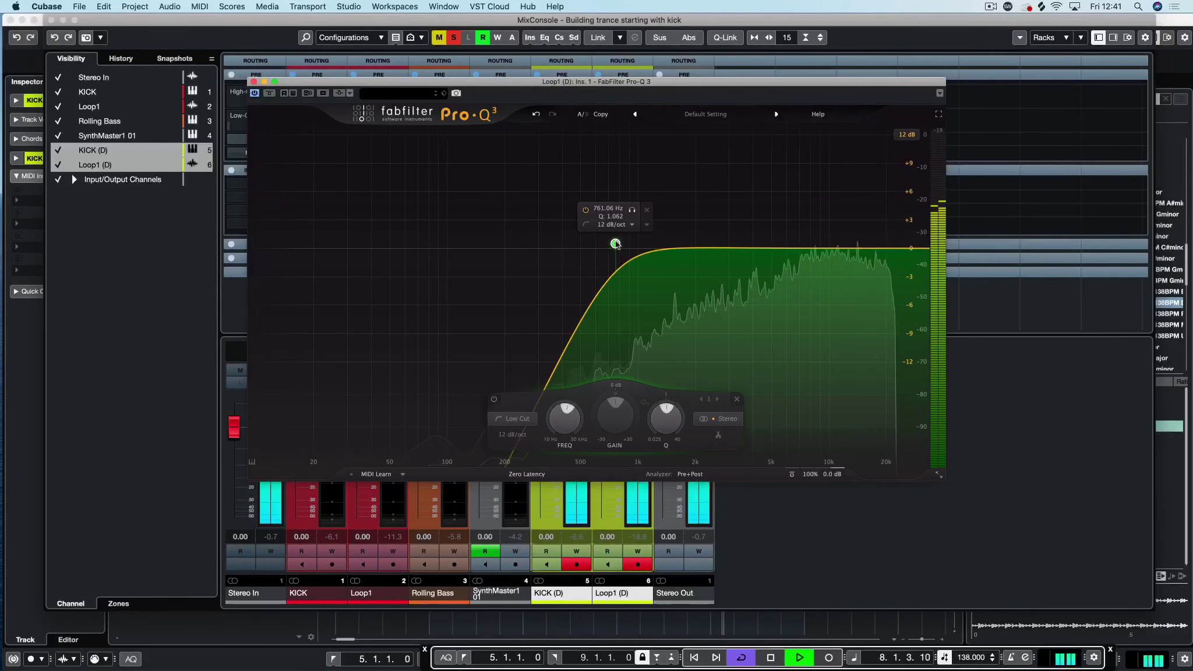
pyautogui.press('space')
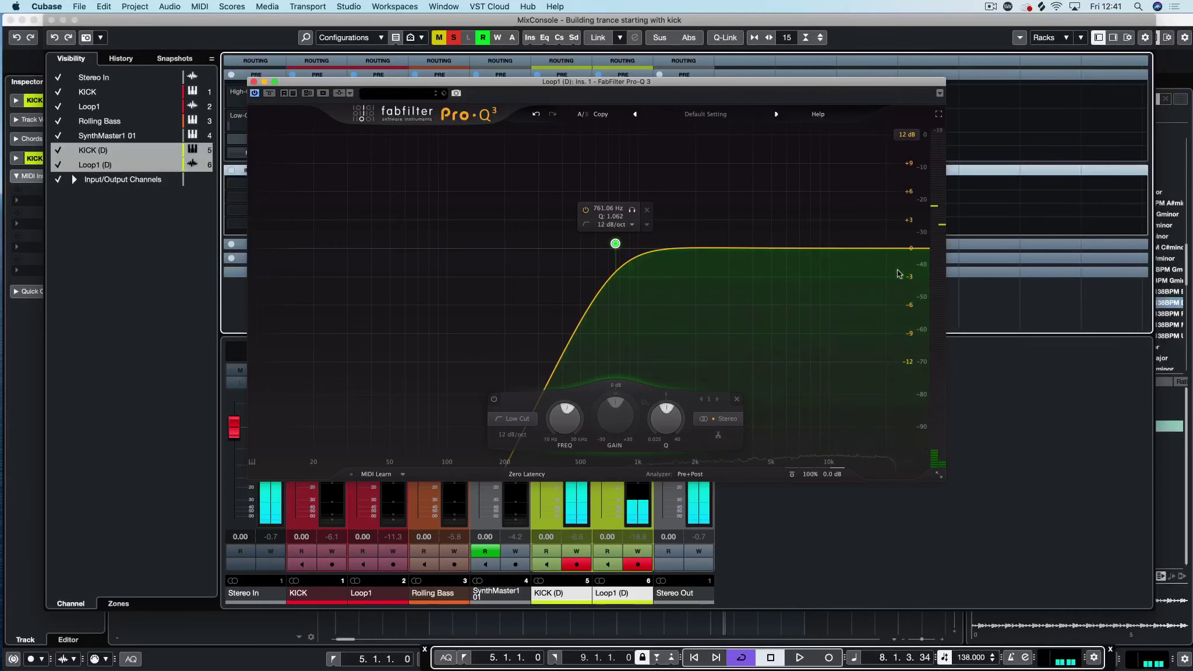
pyautogui.press('space')
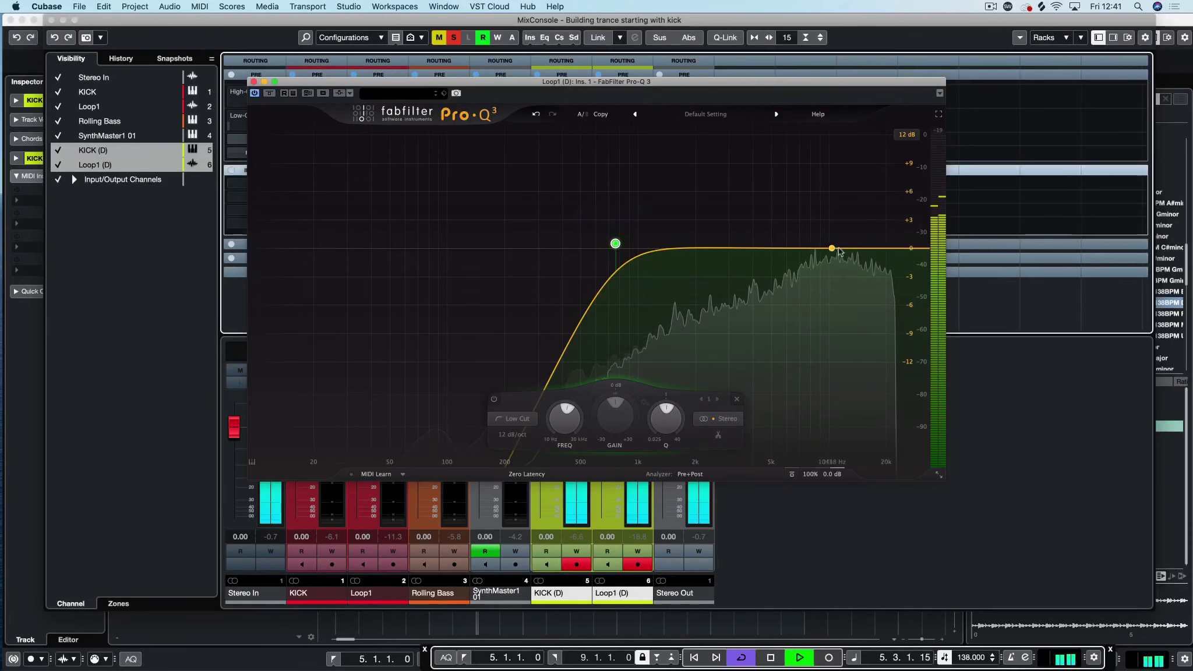
pyautogui.click(880, 249)
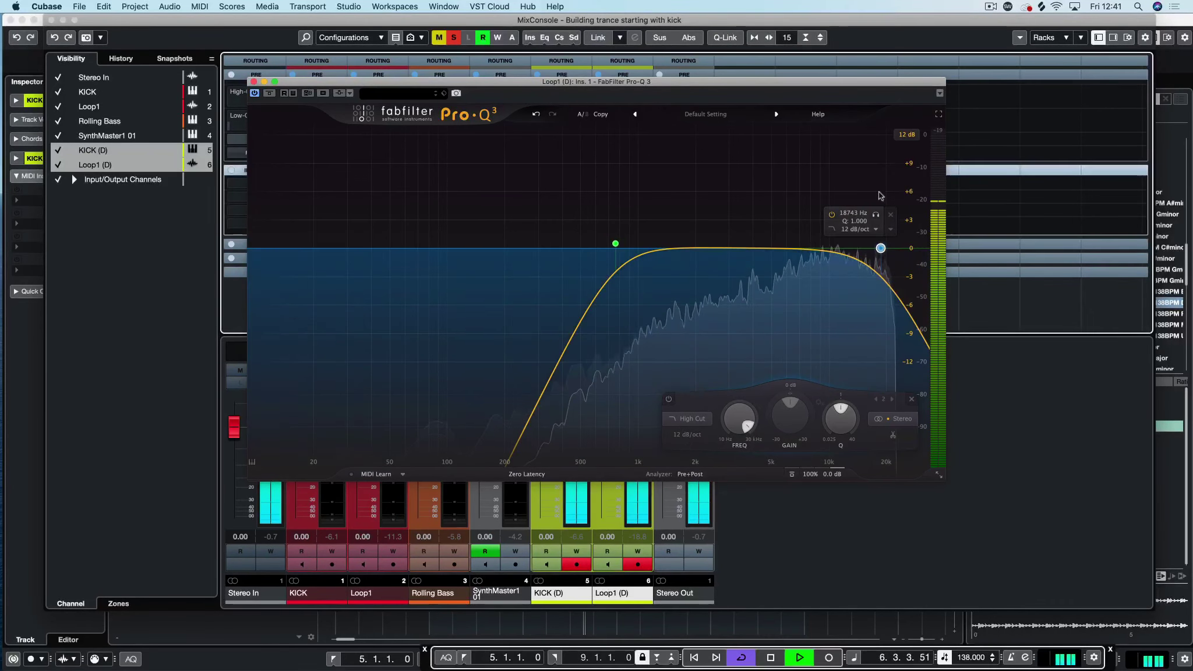
pyautogui.click(890, 215)
pyautogui.click(870, 249)
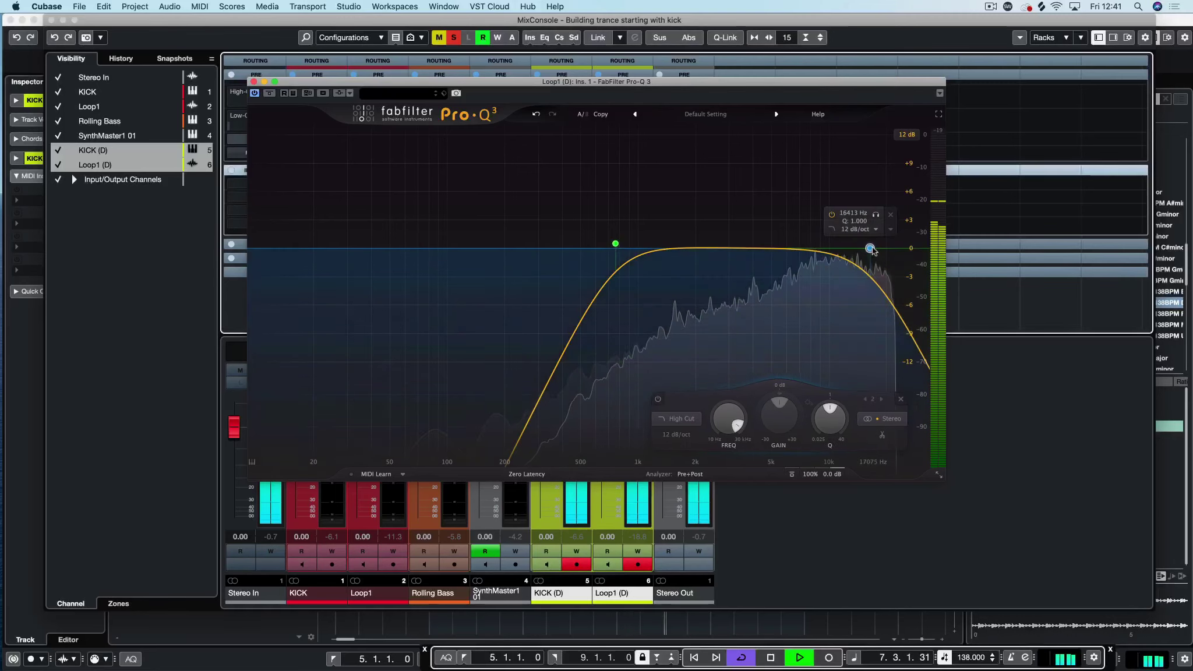
pyautogui.click(890, 216)
# Step: Add a high shelf at about 9150 Hz with -1.24 dB gain, using a 6 dB display range, and compare the loop with Pro-Q 3 bypassed
pyautogui.click(832, 252)
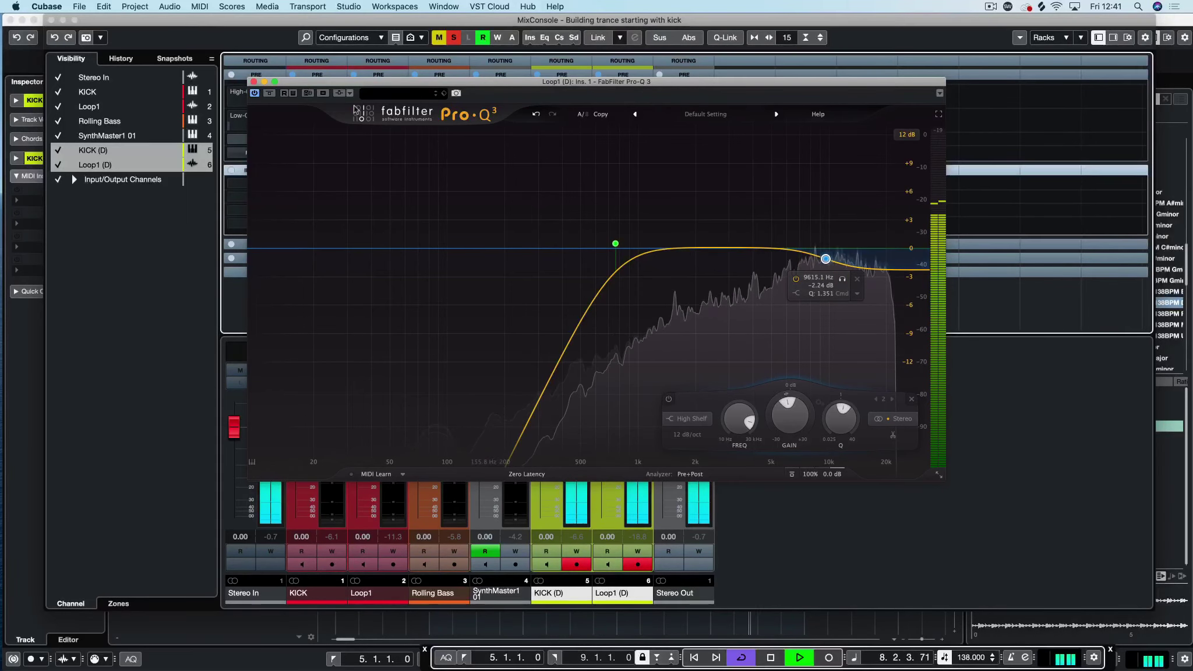
pyautogui.click(908, 134)
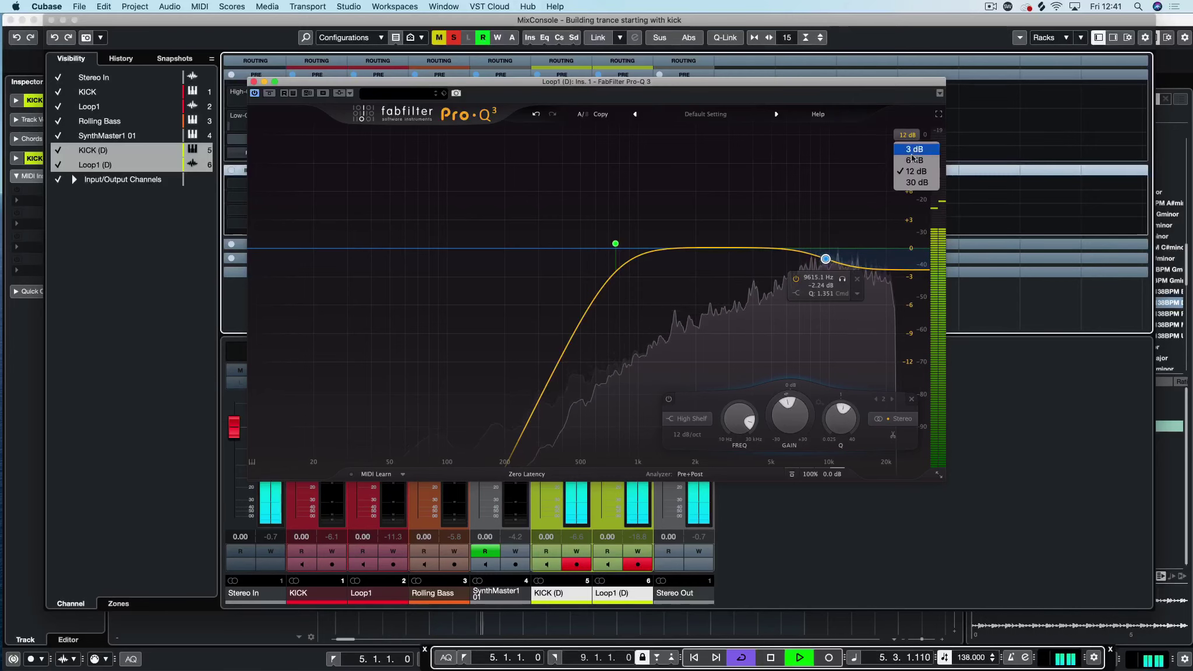
pyautogui.click(909, 156)
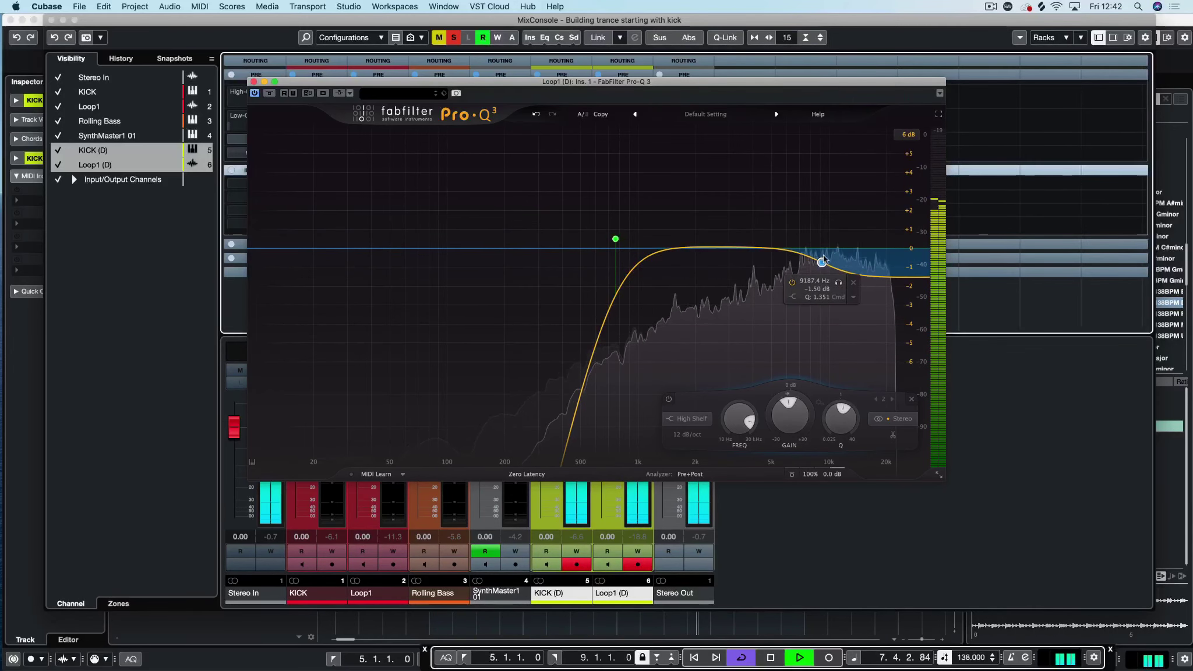
pyautogui.moveTo(823, 260); pyautogui.dragTo(823, 257)
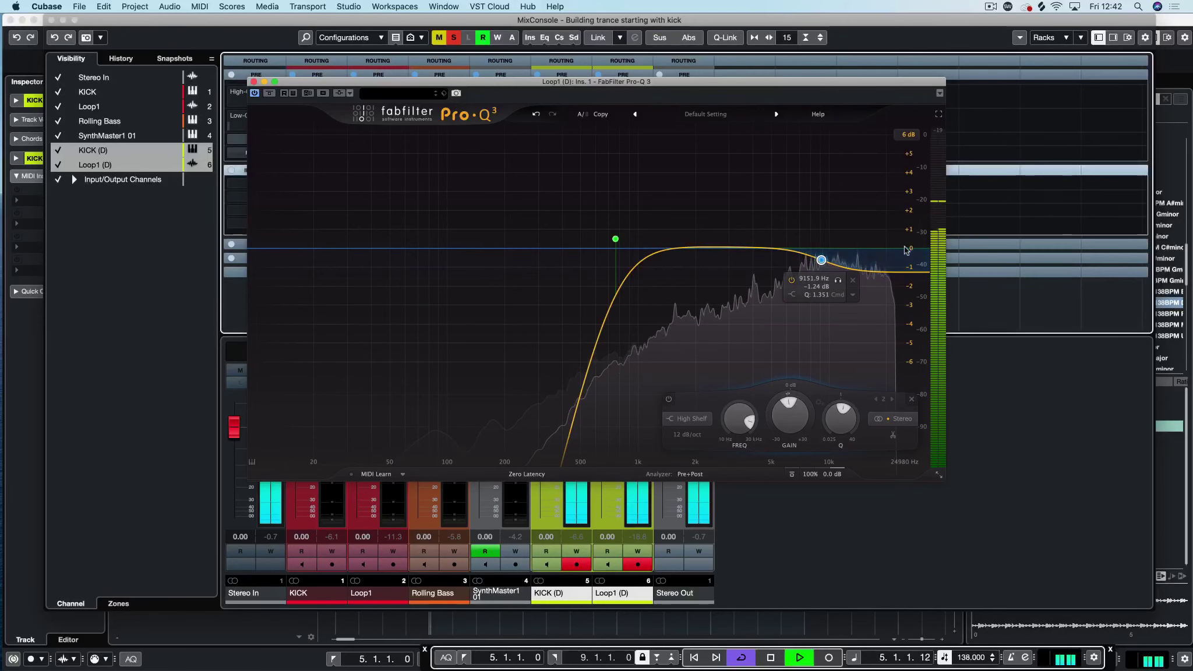
pyautogui.click(268, 94)
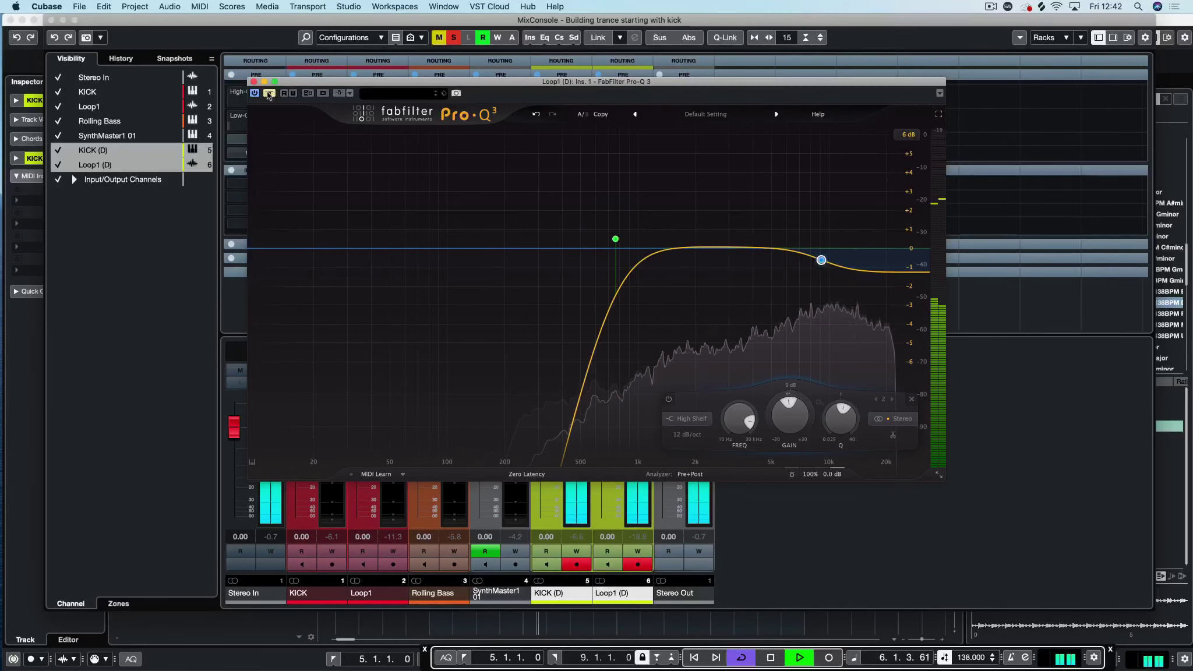
pyautogui.click(269, 94)
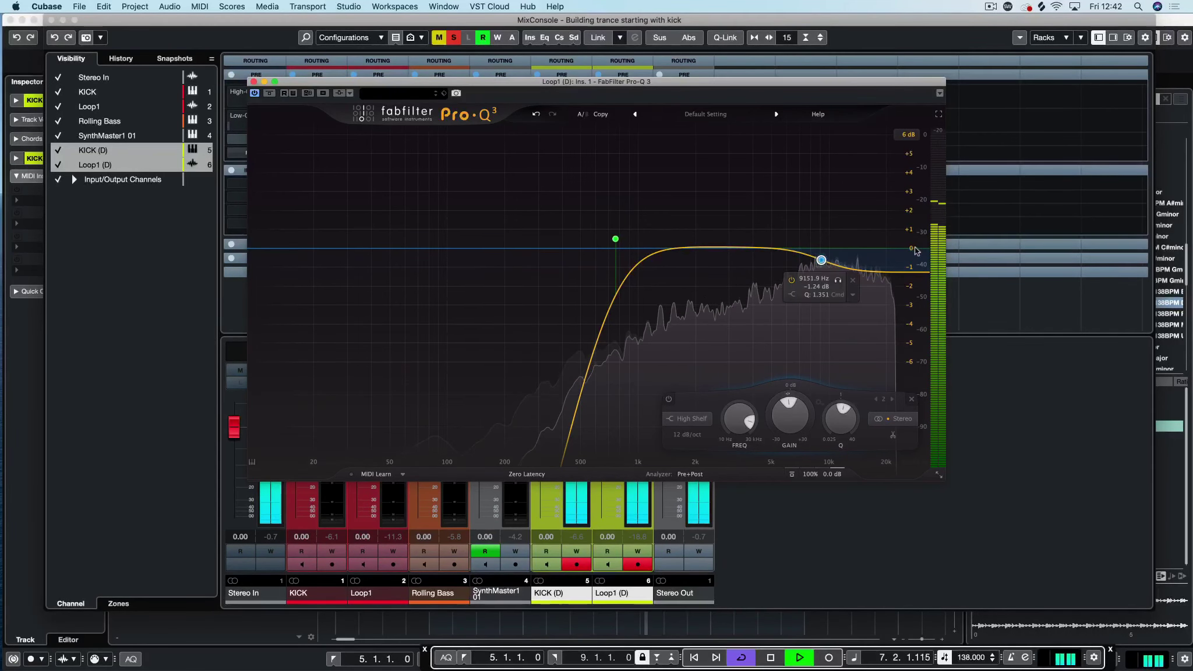
# Step: Add a 12 dB/oct high cut at about 19575 Hz to the loop, then stop playback and close the equalizer
pyautogui.moveTo(916, 251); pyautogui.dragTo(885, 250)
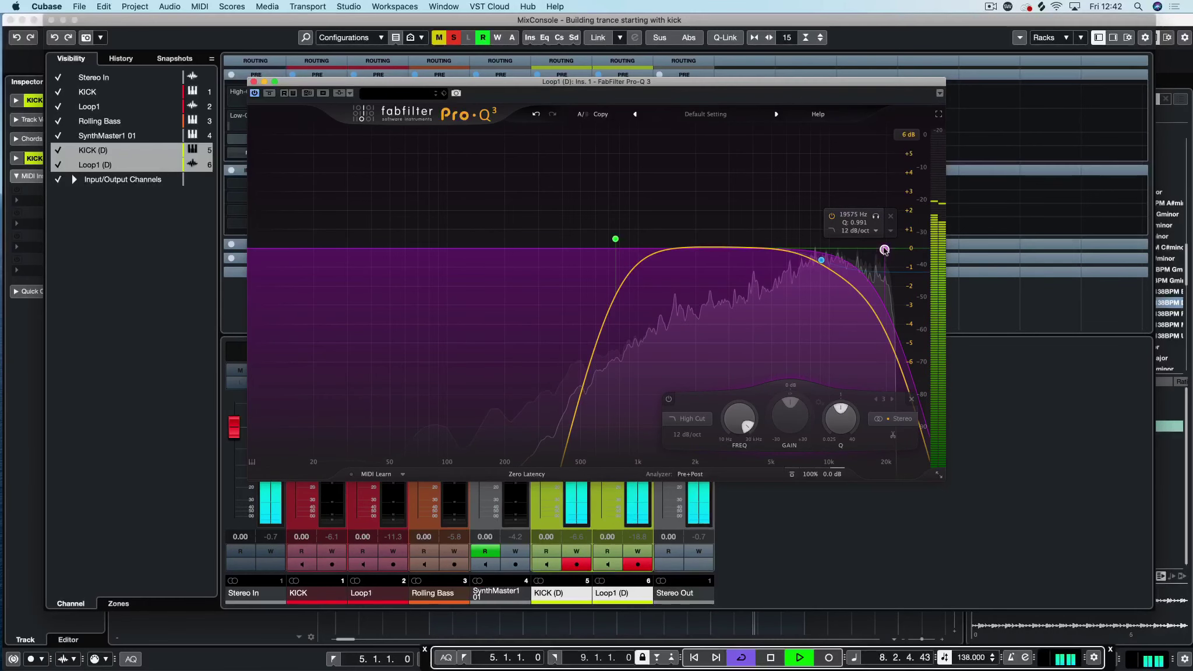
pyautogui.press('space')
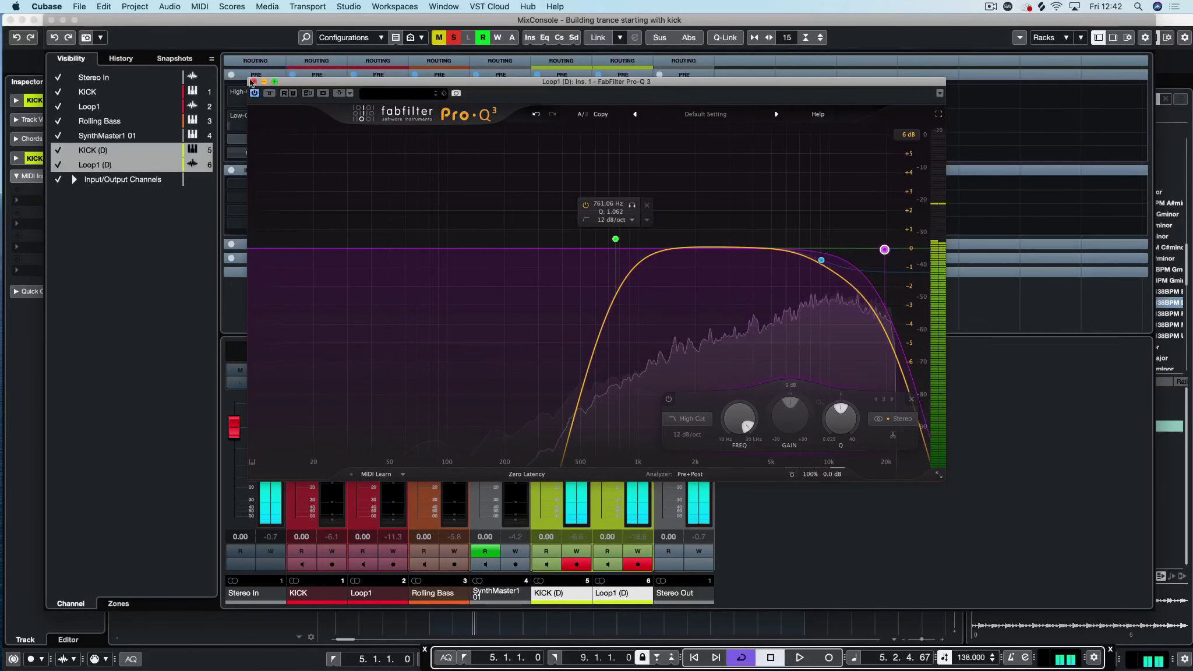
pyautogui.click(252, 81)
# Step: Search the effects for "gain" to fill the second insert slot of Loop1 (D)
pyautogui.click(640, 196)
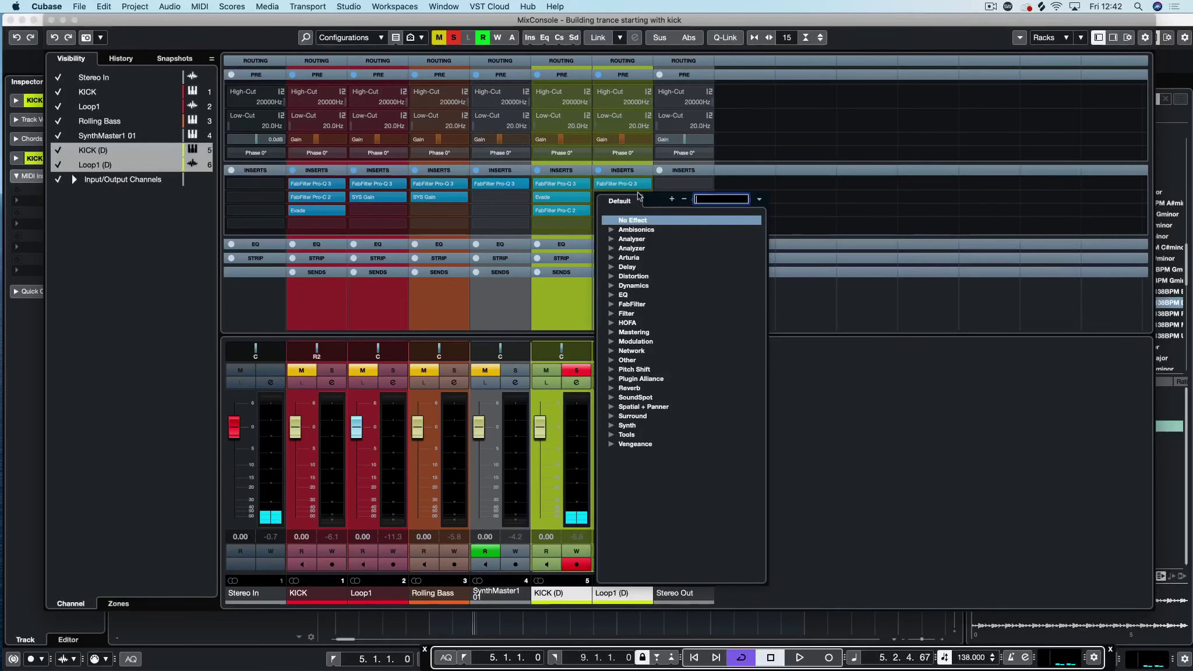
pyautogui.write('gain')
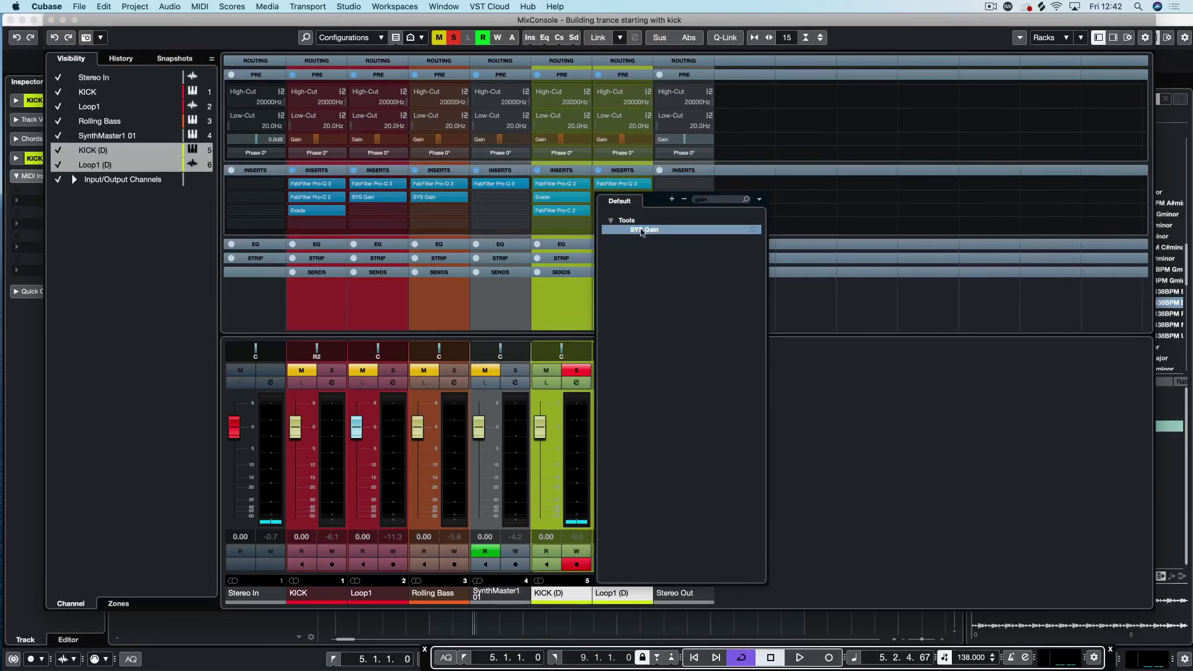